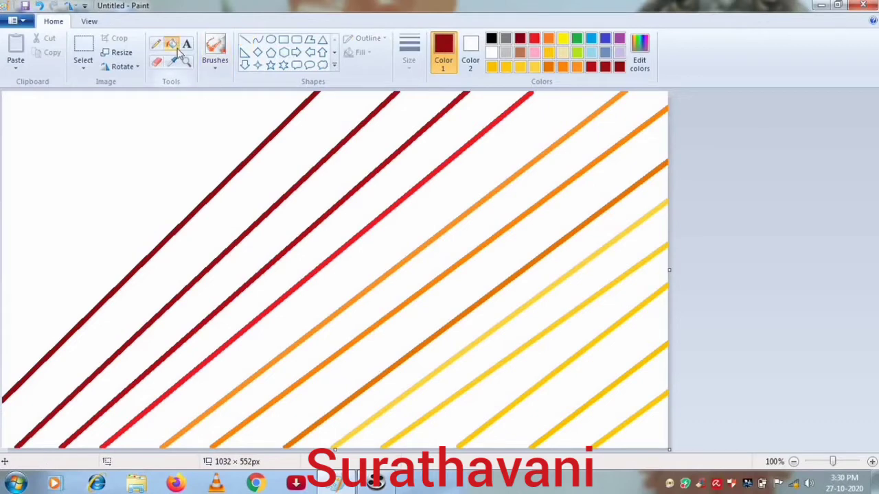
# - Fill the lower-right corner and the white bands beneath the yellow lines, sampling each band's yellow from its adjoining line
pyautogui.click(172, 62)
pyautogui.click(613, 434)
pyautogui.click(650, 436)
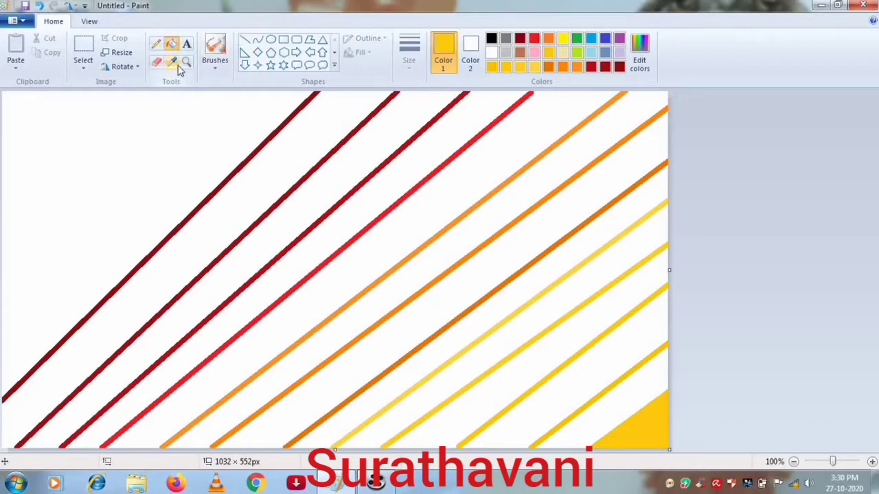
pyautogui.click(173, 63)
pyautogui.click(604, 406)
pyautogui.click(504, 418)
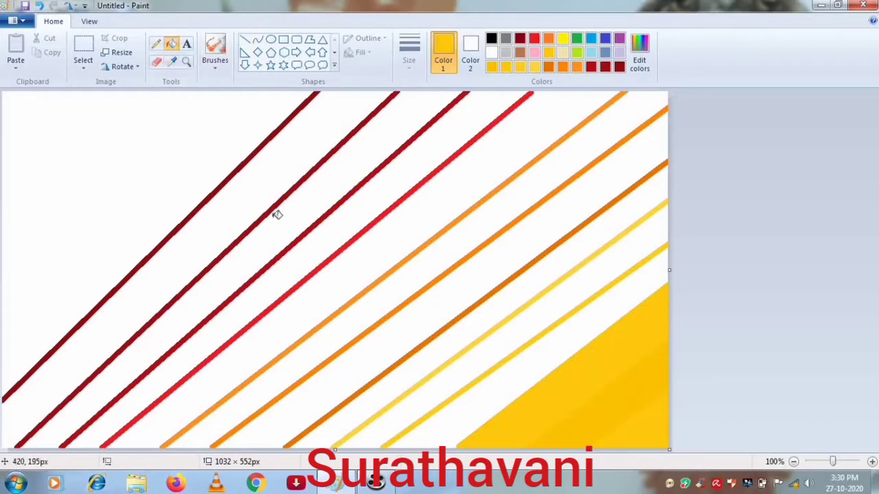
pyautogui.click(475, 381)
pyautogui.click(493, 390)
pyautogui.click(172, 63)
pyautogui.click(456, 357)
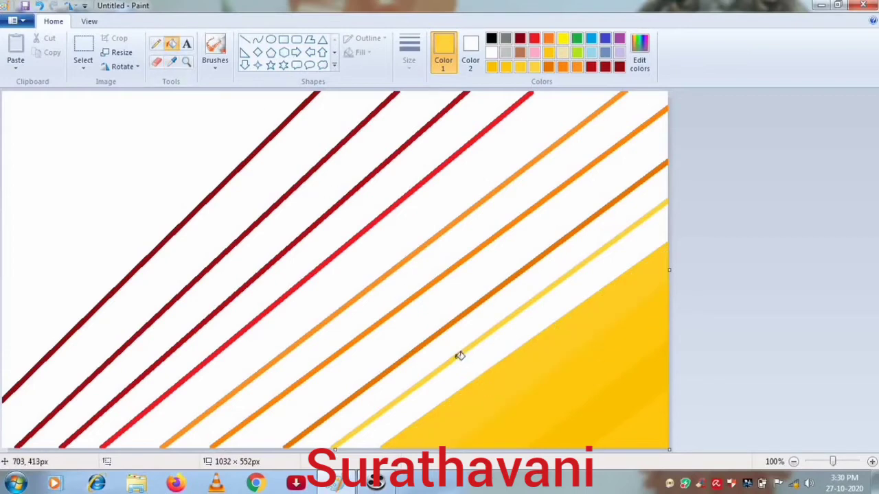
pyautogui.click(466, 368)
# - Fill the white bands beneath the dark orange, orange and light orange lines with each line's sampled colour
pyautogui.click(171, 62)
pyautogui.click(404, 359)
pyautogui.click(416, 377)
pyautogui.click(169, 63)
pyautogui.click(353, 344)
pyautogui.click(364, 354)
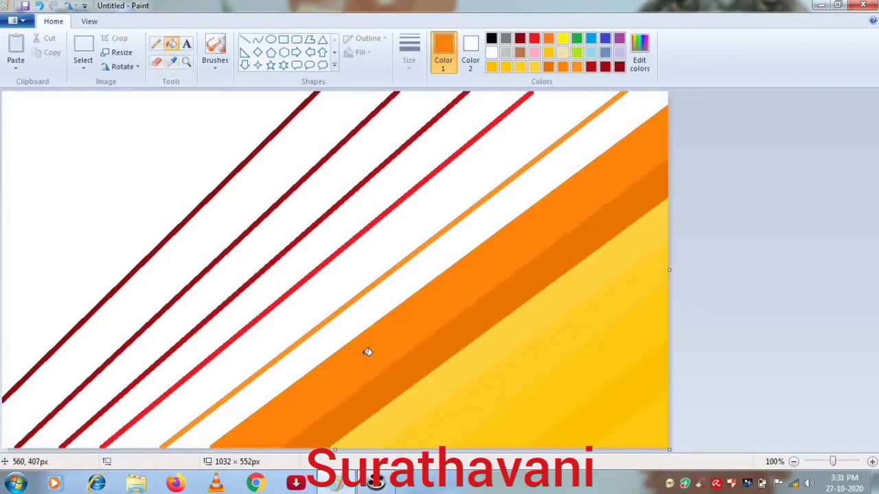
pyautogui.click(171, 63)
pyautogui.click(359, 297)
pyautogui.click(370, 312)
# - Fill the white bands beneath the bright red line and the next two dark red lines with each line's sampled colour
pyautogui.click(172, 63)
pyautogui.click(330, 260)
pyautogui.click(338, 272)
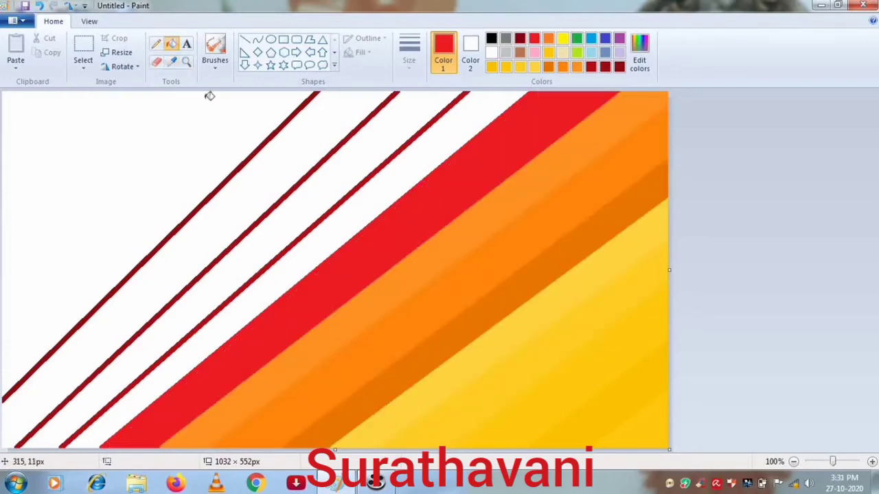
pyautogui.click(171, 64)
pyautogui.click(320, 219)
pyautogui.click(331, 230)
pyautogui.click(172, 63)
pyautogui.click(295, 186)
pyautogui.click(306, 198)
# - Fill the band beneath the darkest red line with its sampled colour and the remaining upper-left corner with bright red
pyautogui.click(171, 63)
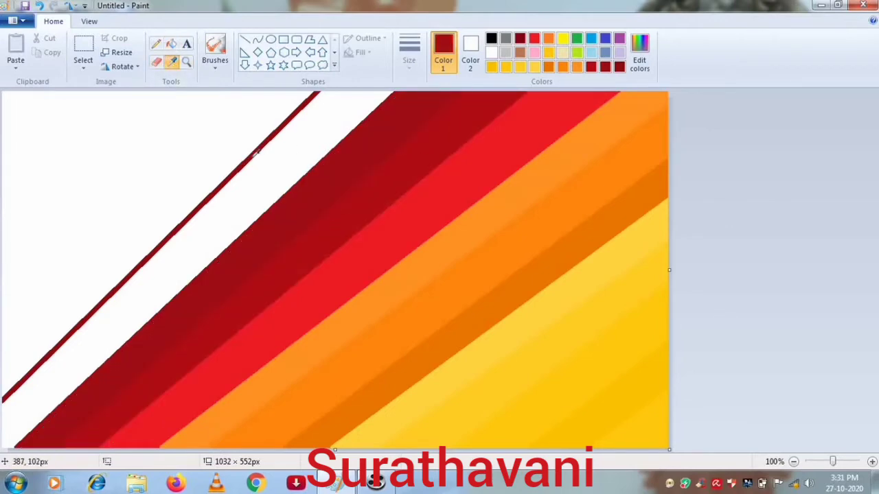
pyautogui.click(252, 157)
pyautogui.click(273, 171)
pyautogui.click(534, 38)
pyautogui.click(183, 103)
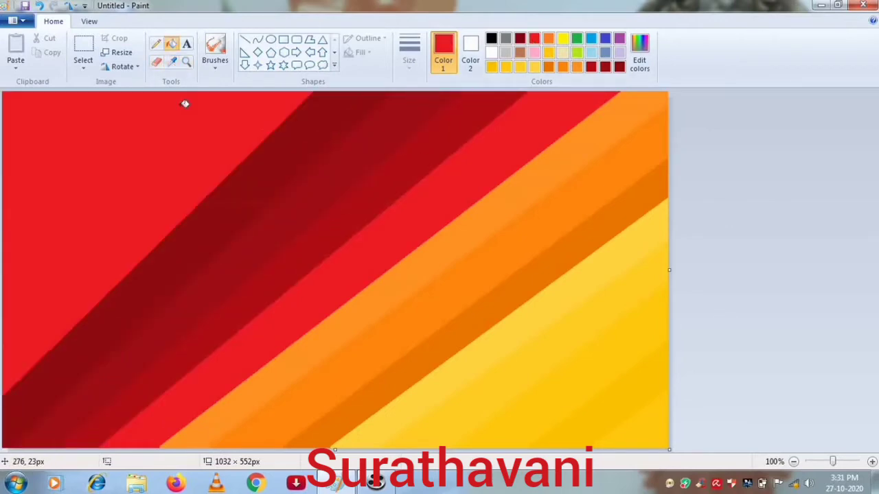
# - Resize the image to 987 pixels wide without maintaining the aspect ratio
pyautogui.click(122, 52)
pyautogui.click(142, 103)
pyautogui.click(56, 174)
pyautogui.doubleClick(153, 121)
pyautogui.write('987')
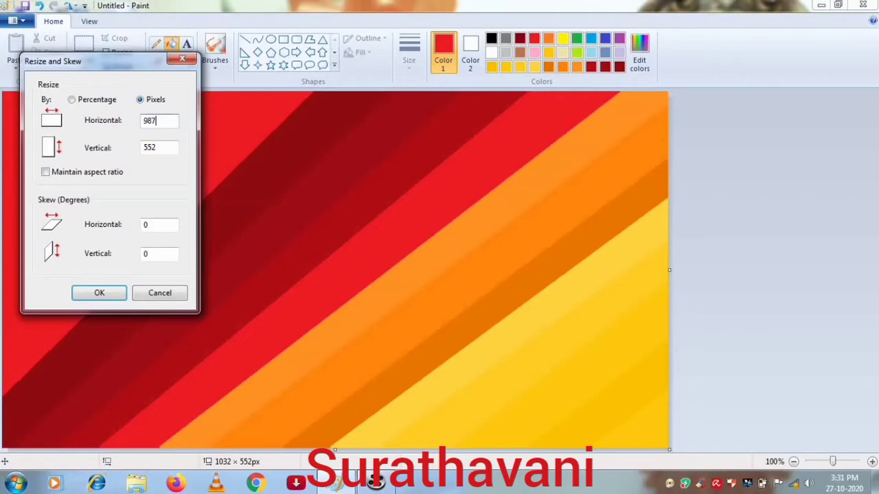
pyautogui.press('Return')
# - Squeeze the image horizontally to 1 pixel wide while keeping its height
pyautogui.click(121, 52)
pyautogui.click(140, 100)
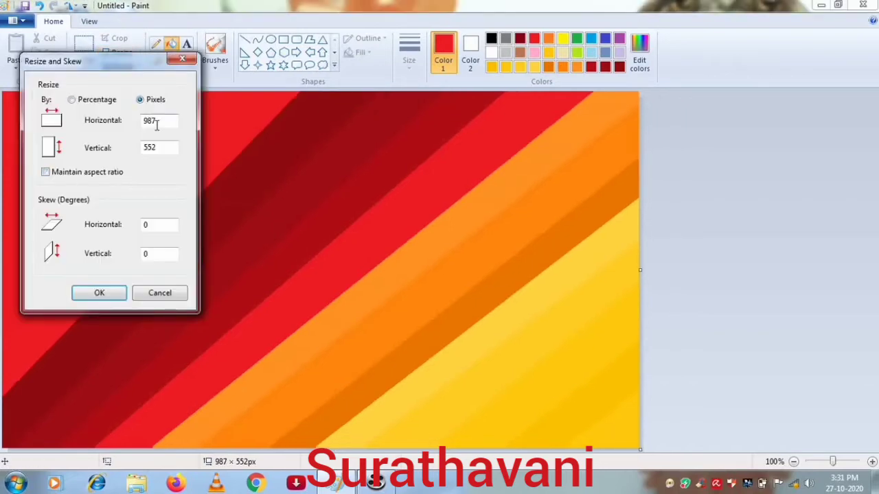
pyautogui.doubleClick(152, 120)
pyautogui.write('1')
pyautogui.press('Return')
# - Stretch the 1-pixel strip back to 987 pixels wide, with the aspect ratio unlocked, to form a smooth vertical gradient
pyautogui.click(121, 52)
pyautogui.click(140, 100)
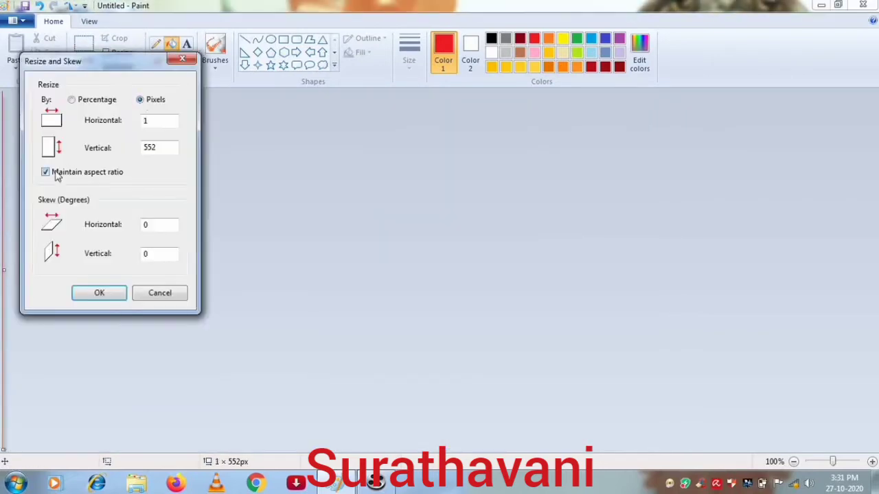
pyautogui.press('Return')
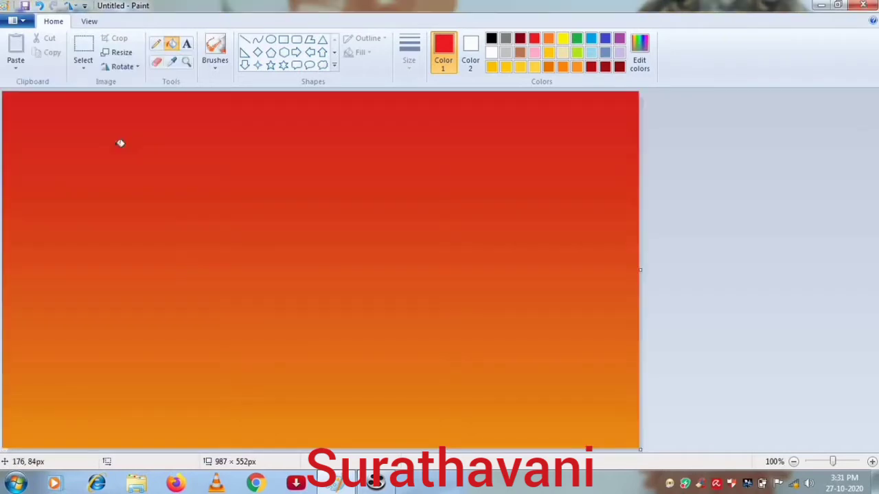
# - Draw a solid white ellipse about 446 × 415 px and shift it partly past the canvas's left edge
pyautogui.click(84, 46)
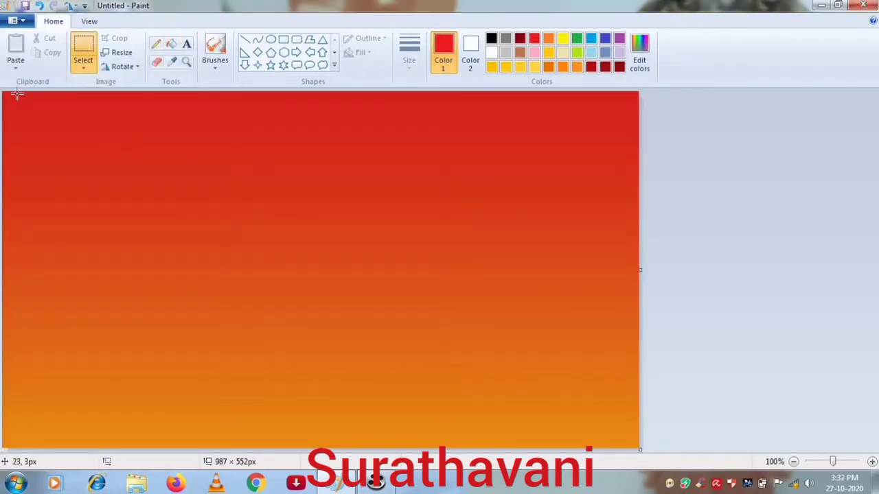
pyautogui.click(492, 53)
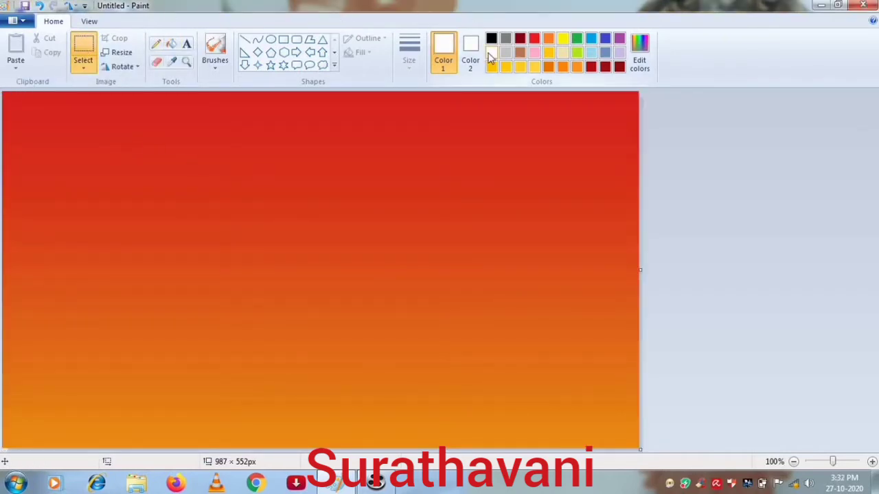
pyautogui.click(270, 39)
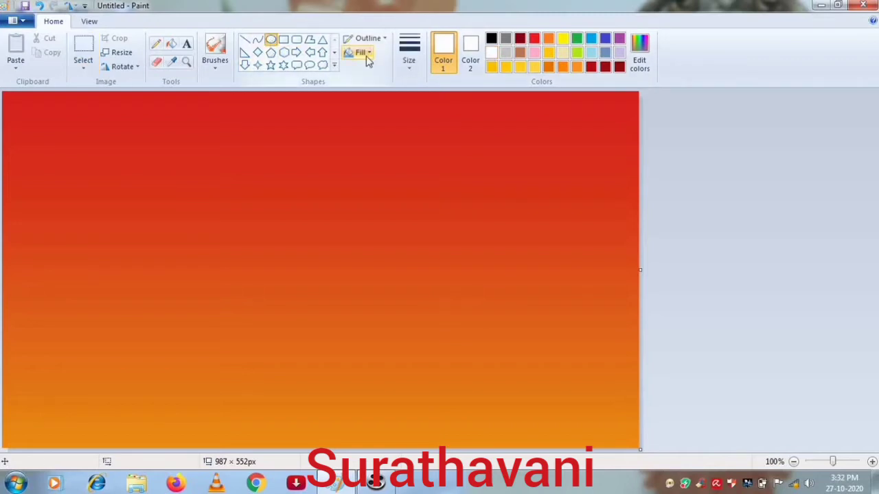
pyautogui.moveTo(3, 108); pyautogui.dragTo(294, 378)
pyautogui.moveTo(215, 293); pyautogui.dragTo(149, 300)
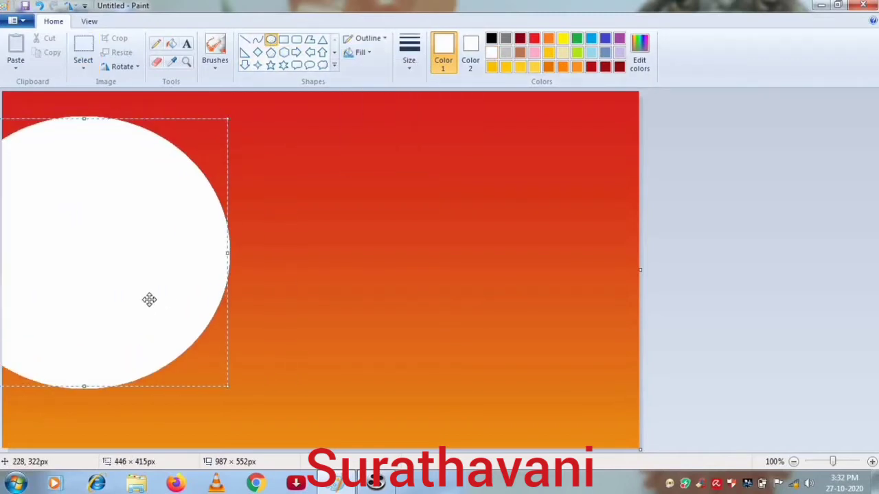
# - Enlarge the white ellipse into a circle about 561 px tall and position it as a half circle along the canvas's left edge
pyautogui.moveTo(83, 118); pyautogui.dragTo(83, 89)
pyautogui.moveTo(88, 386); pyautogui.dragTo(88, 449)
pyautogui.moveTo(124, 345); pyautogui.dragTo(243, 332)
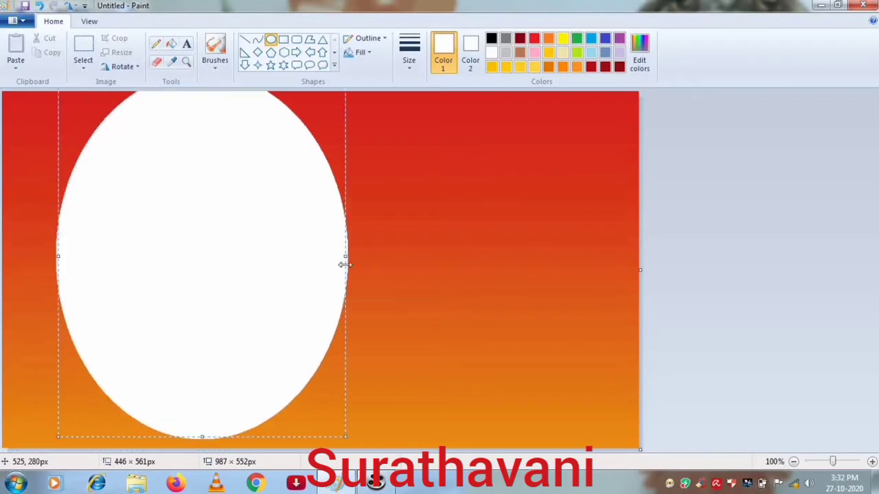
pyautogui.moveTo(346, 261); pyautogui.dragTo(419, 266)
pyautogui.moveTo(306, 261); pyautogui.dragTo(121, 257)
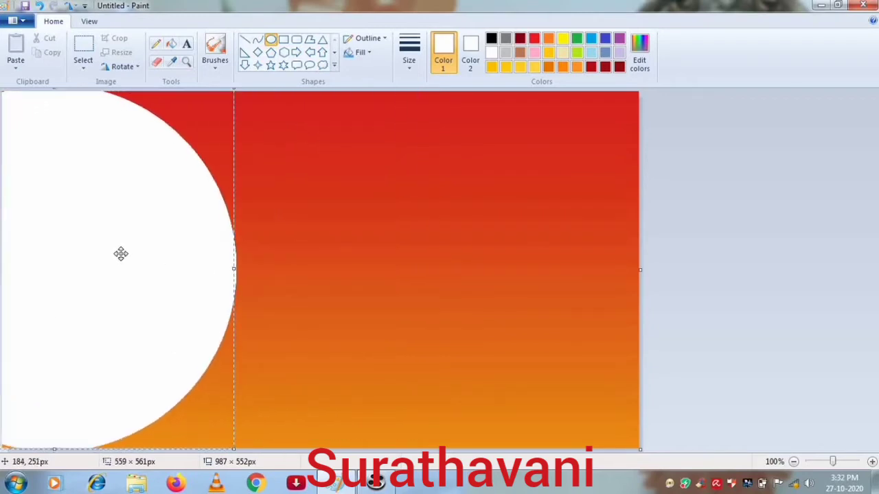
pyautogui.moveTo(233, 272); pyautogui.dragTo(240, 270)
pyautogui.click(465, 318)
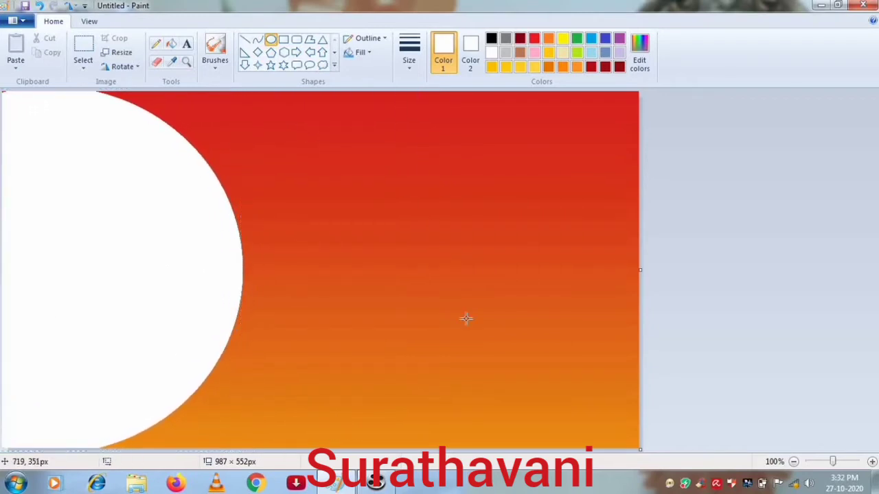
# - Widen the canvas to 1293 px and draw a black vertical line about 248 px long in the new blank area
pyautogui.moveTo(639, 269); pyautogui.dragTo(838, 252)
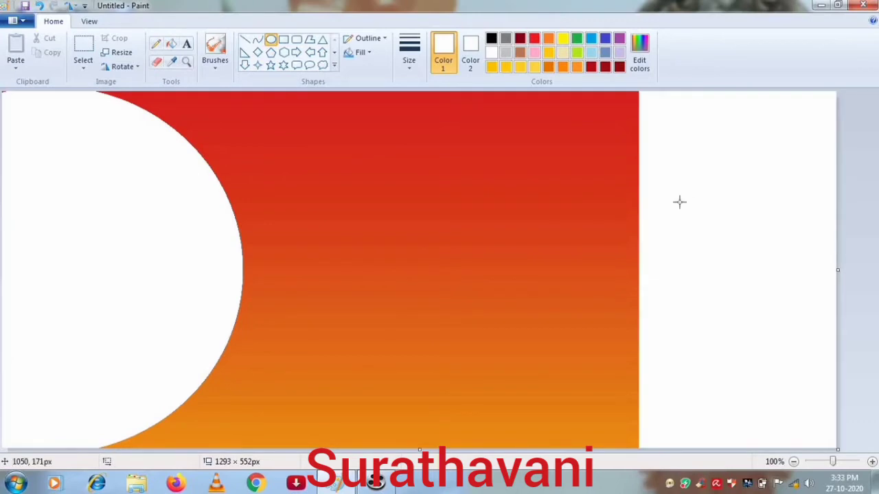
pyautogui.click(245, 39)
pyautogui.click(492, 38)
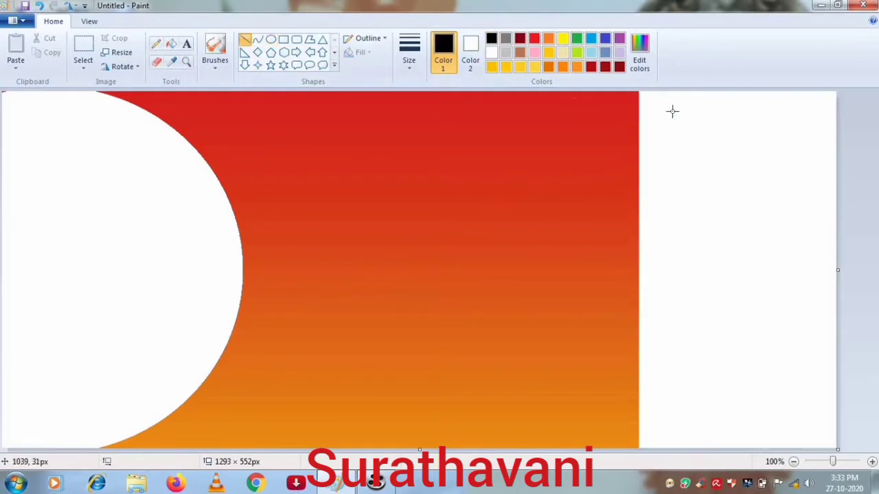
pyautogui.moveTo(695, 123); pyautogui.dragTo(696, 283)
# - Set the black vertical line's thickness to the second-thickest option
pyautogui.click(410, 52)
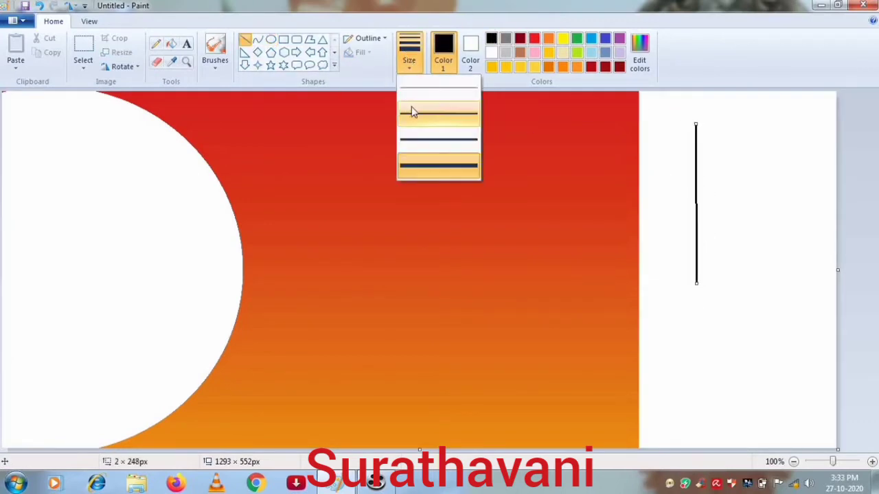
pyautogui.click(411, 141)
pyautogui.click(409, 52)
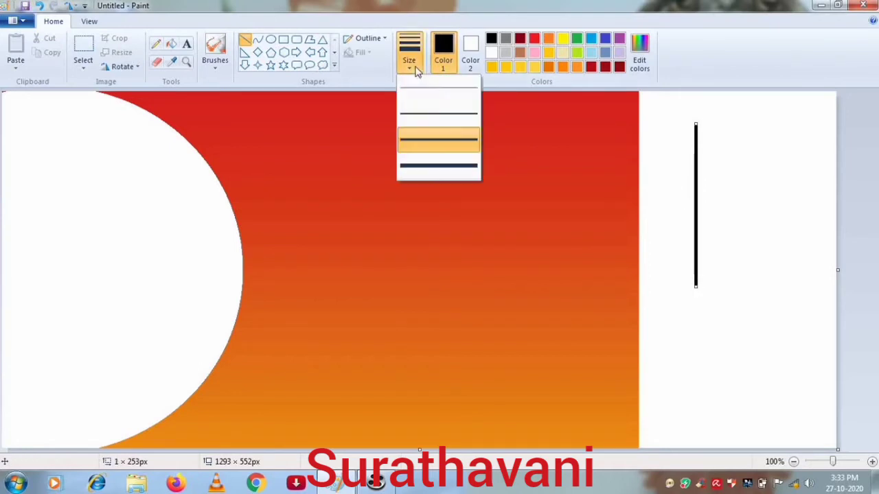
pyautogui.click(416, 124)
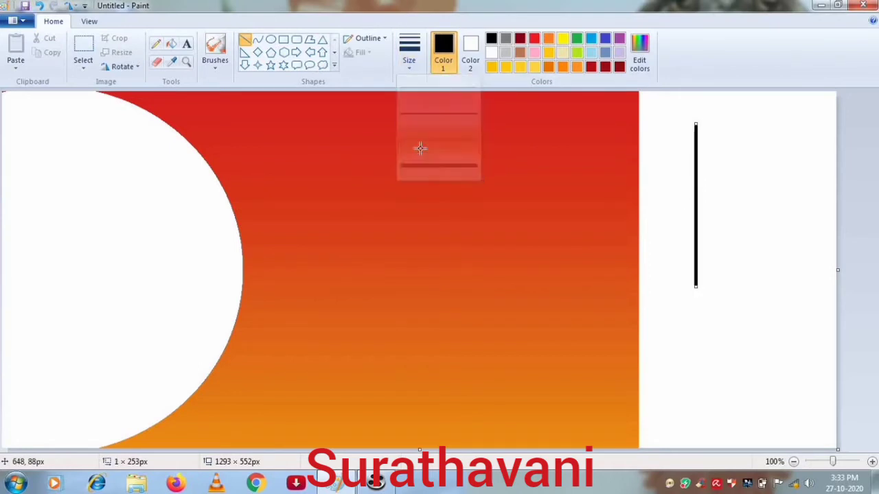
# - Sketch a small flame and an oil lamp bowl in black beneath the line with the Pencil, and fill both black
pyautogui.click(158, 44)
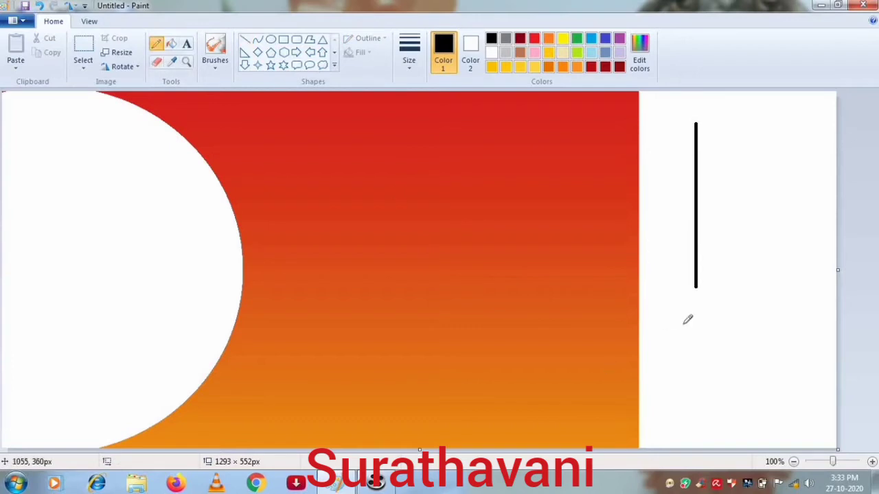
pyautogui.moveTo(696, 303); pyautogui.dragTo(694, 287)
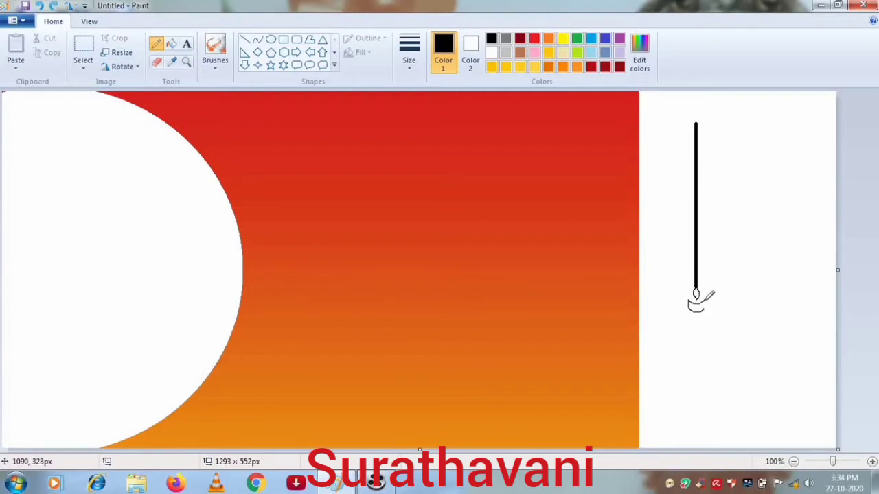
pyautogui.click(171, 44)
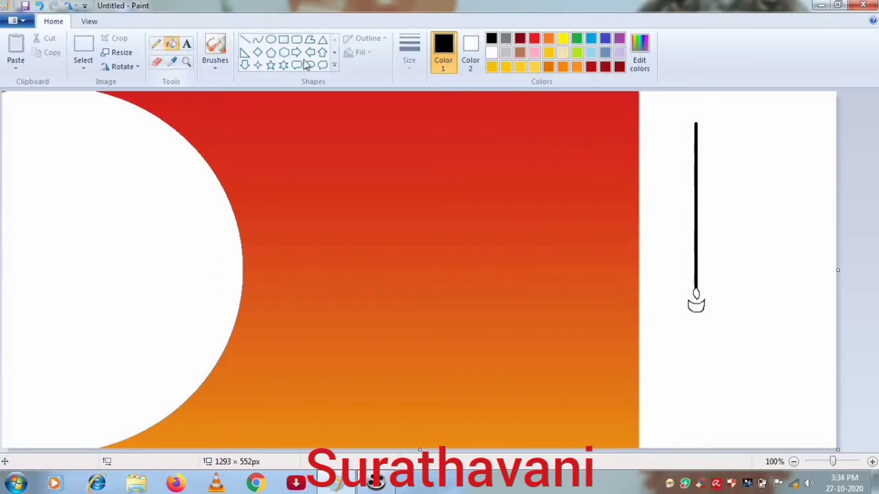
pyautogui.click(696, 304)
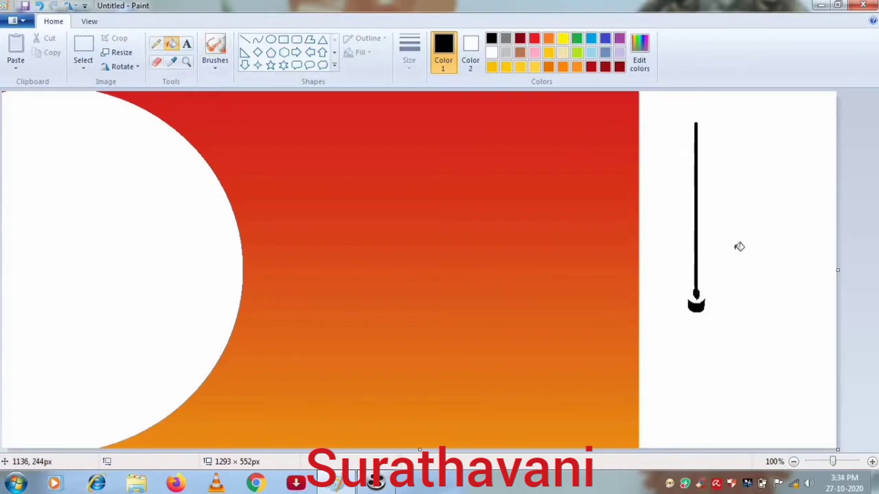
# - Using the white Pencil at the thickest size, trim around the flame to separate it from the line and the lamp bowl
pyautogui.click(157, 61)
pyautogui.click(156, 43)
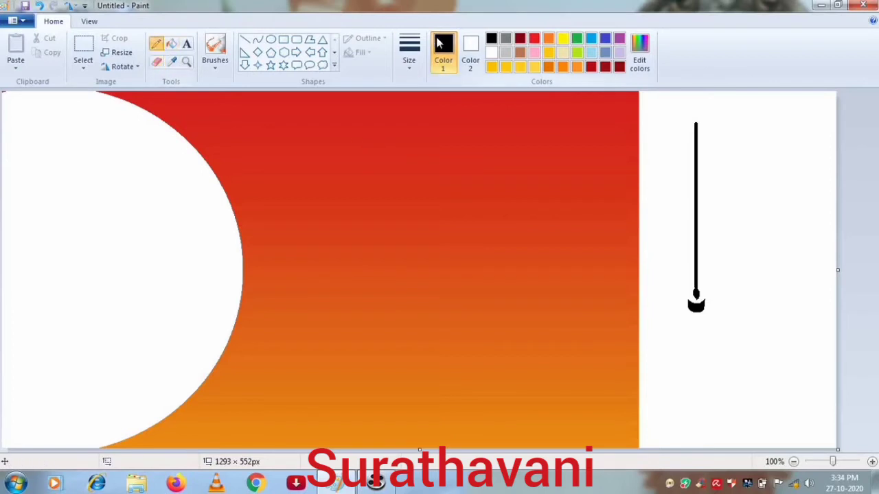
pyautogui.click(491, 52)
pyautogui.click(409, 52)
pyautogui.click(439, 167)
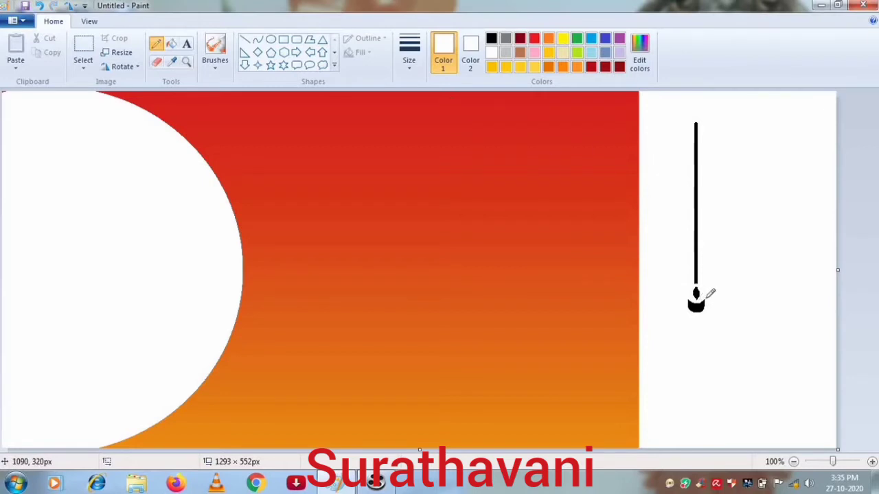
# - Select the hanging lamp in an area about 141 × 367 px, make the selection transparent, and paste a copy of it
pyautogui.click(83, 52)
pyautogui.moveTo(663, 104); pyautogui.dragTo(753, 341)
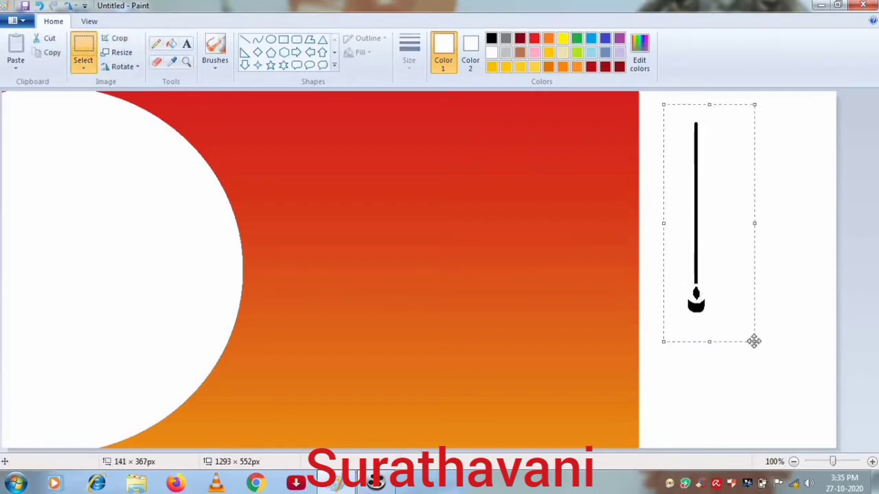
pyautogui.click(83, 68)
pyautogui.click(141, 180)
pyautogui.hotkey('ctrl', 'c')
pyautogui.hotkey('ctrl', 'v')
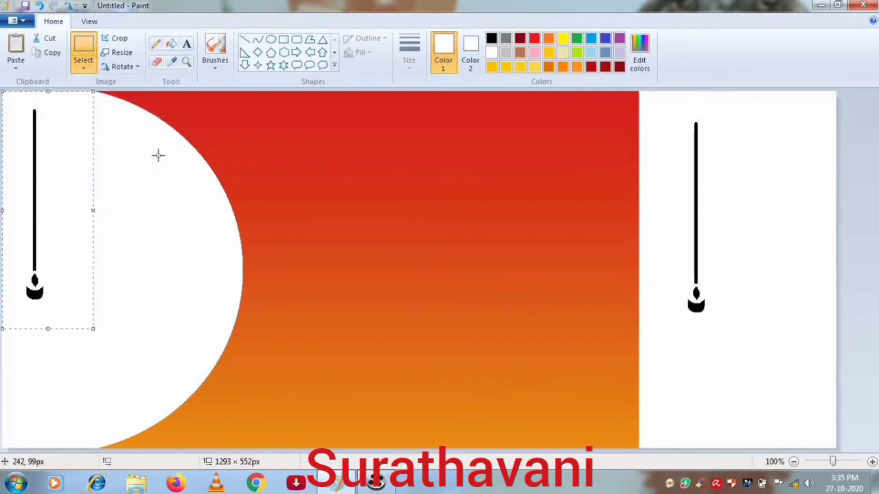
# - Hang the lamp copy from the gradient's top edge beside the white half circle, shrinking its selection to about 256 px tall and narrowing it
pyautogui.moveTo(37, 199); pyautogui.dragTo(286, 183)
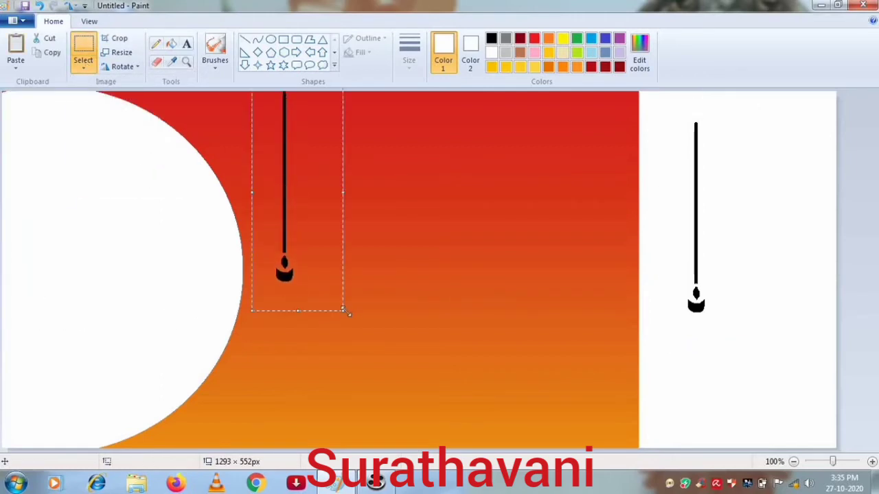
pyautogui.moveTo(343, 310); pyautogui.dragTo(291, 238)
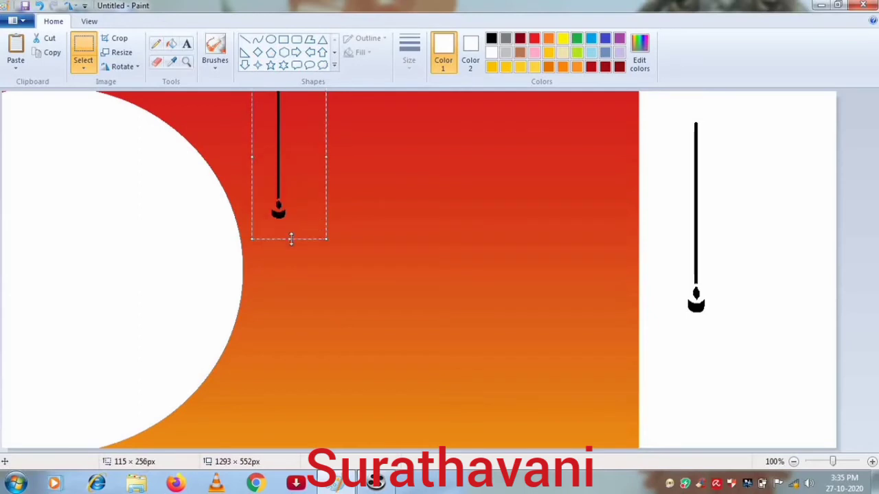
pyautogui.moveTo(327, 157); pyautogui.dragTo(310, 159)
# - Discard the small pasted duplicate and hang a full-size copy of the original lamp from the top edge, beside the small lamp
pyautogui.hotkey('ctrl', 'v')
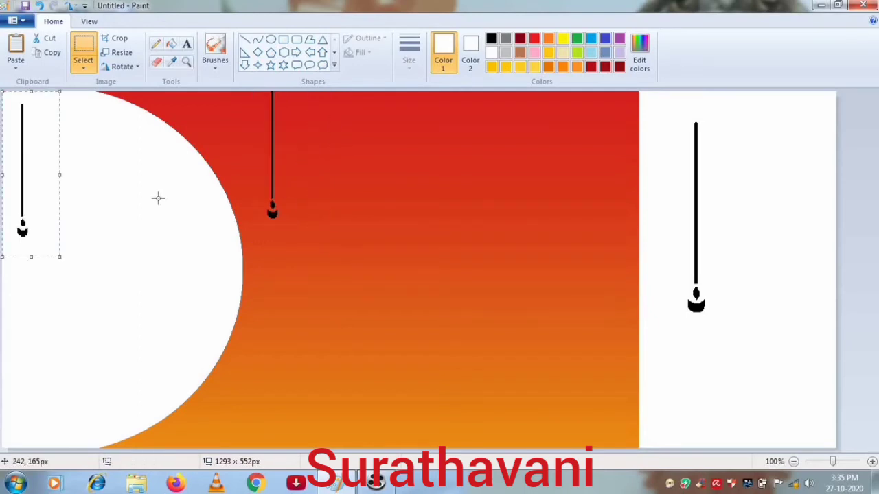
pyautogui.hotkey('ctrl', 'z')
pyautogui.moveTo(659, 103); pyautogui.dragTo(735, 389)
pyautogui.hotkey('ctrl', 'c')
pyautogui.hotkey('ctrl', 'v')
pyautogui.moveTo(37, 278); pyautogui.dragTo(307, 256)
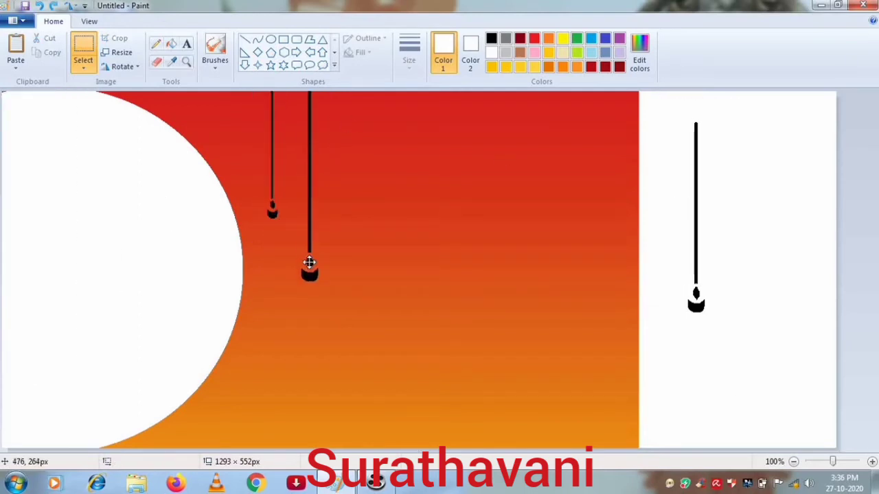
# - Raise the second hanging lamp and narrow its selection to about 68 × 423 px, then hang a third copy beside it, shrunk to about 88 × 298 px
pyautogui.moveTo(314, 359)
pyautogui.mouseDown()
pyautogui.moveTo(314, 309)
pyautogui.moveTo(313, 343)
pyautogui.mouseUp()
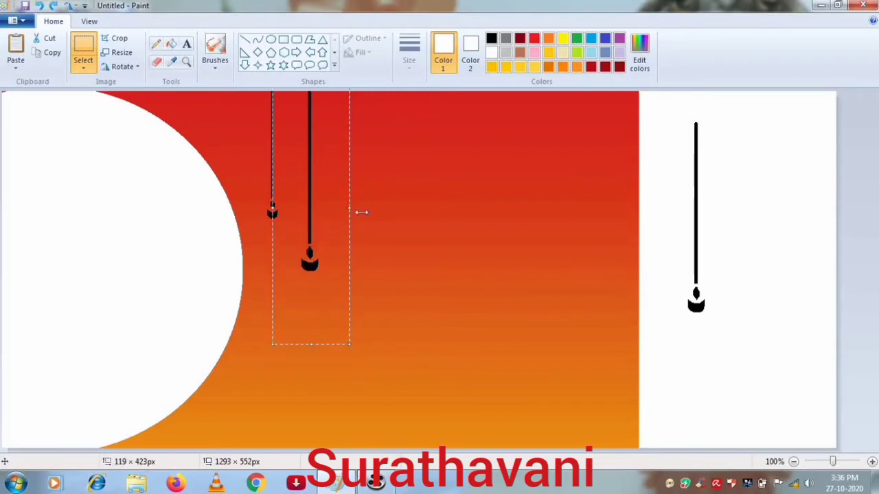
pyautogui.moveTo(351, 208); pyautogui.dragTo(331, 206)
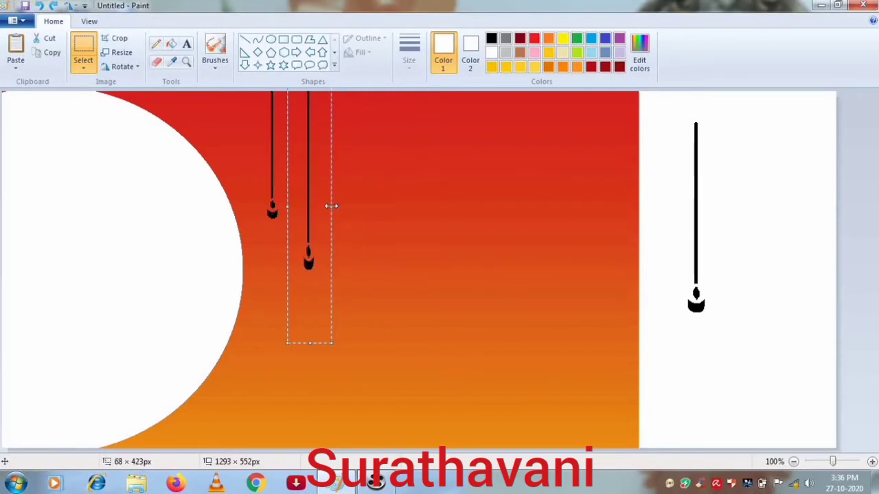
pyautogui.hotkey('ctrl', 'v')
pyautogui.moveTo(15, 235); pyautogui.dragTo(334, 213)
pyautogui.moveTo(399, 359); pyautogui.dragTo(376, 260)
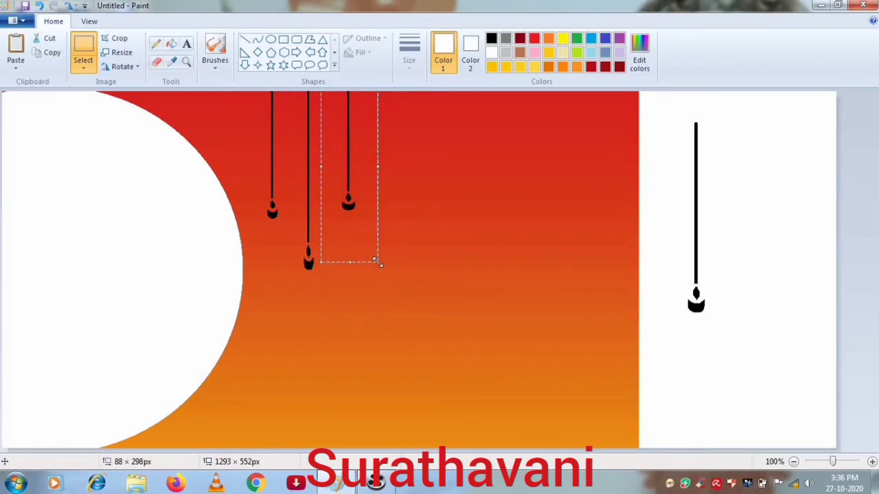
# - Hang two more lamp copies from the gradient's top edge, making the fourth one the smallest and the fifth one medium-sized
pyautogui.hotkey('ctrl', 'v')
pyautogui.moveTo(31, 224); pyautogui.dragTo(414, 172)
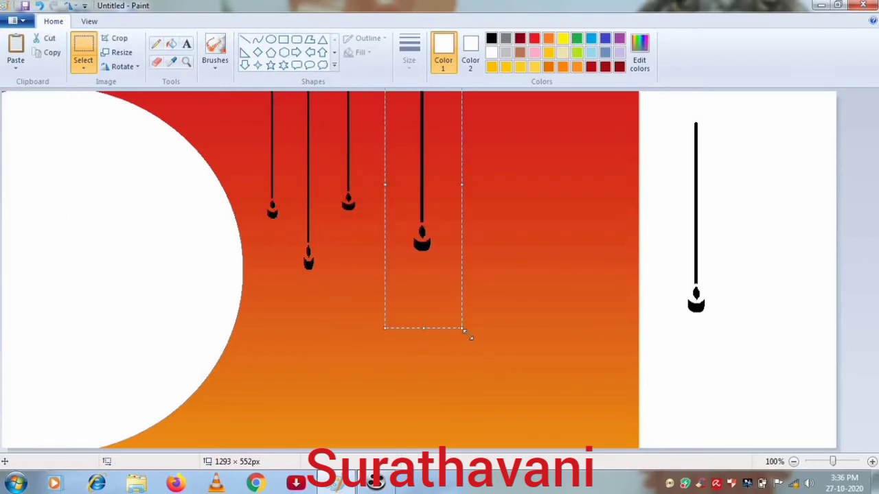
pyautogui.moveTo(471, 334); pyautogui.dragTo(392, 198)
pyautogui.hotkey('ctrl', 'v')
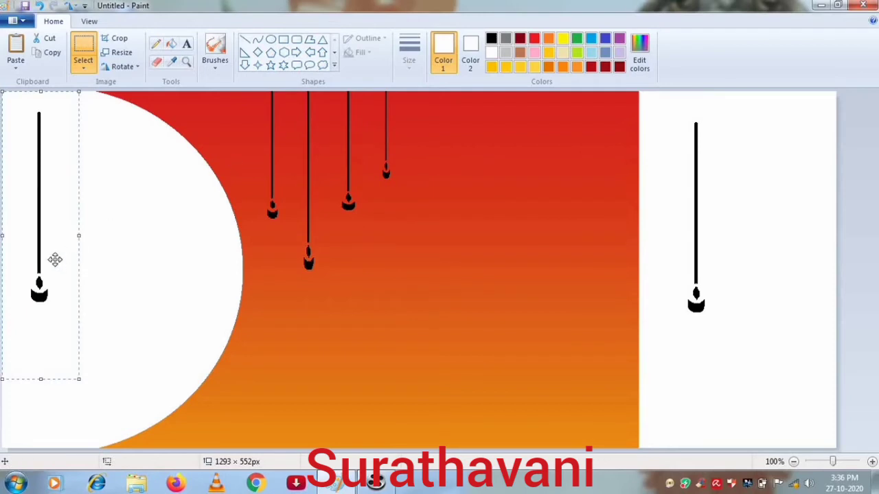
pyautogui.moveTo(55, 257); pyautogui.dragTo(442, 232)
pyautogui.moveTo(469, 354); pyautogui.dragTo(453, 287)
pyautogui.moveTo(441, 245); pyautogui.dragTo(446, 254)
# - Add two lamp copies beside the fifth lamp, stretching the sixth longer than the others and shrinking the seventh to a short one
pyautogui.hotkey('ctrl', 'v')
pyautogui.moveTo(47, 267); pyautogui.dragTo(467, 251)
pyautogui.moveTo(498, 362); pyautogui.dragTo(500, 405)
pyautogui.hotkey('ctrl', 'v')
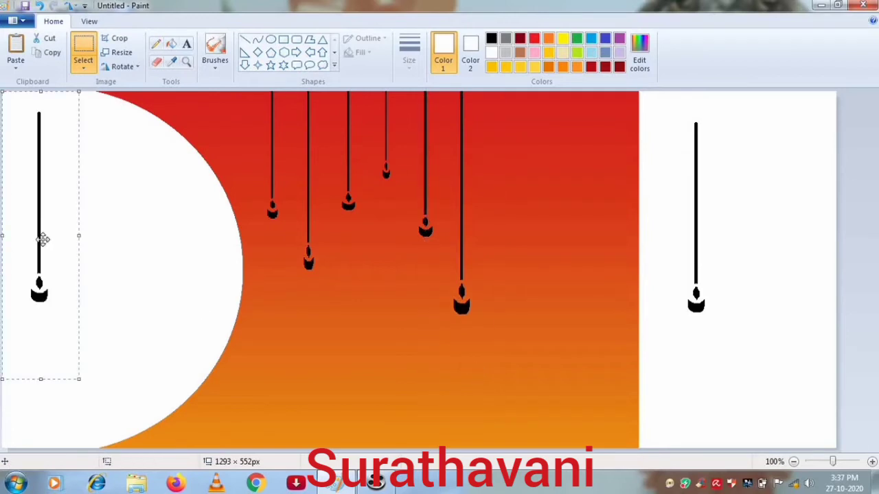
pyautogui.moveTo(43, 240); pyautogui.dragTo(524, 218)
pyautogui.moveTo(562, 357); pyautogui.dragTo(533, 231)
# - Hang an eighth lamp copy sized about 96 × 428 px and a ninth enlarged to about 166 × 683 px near the gradient's outer edge
pyautogui.hotkey('ctrl', 'v')
pyautogui.moveTo(48, 235); pyautogui.dragTo(562, 217)
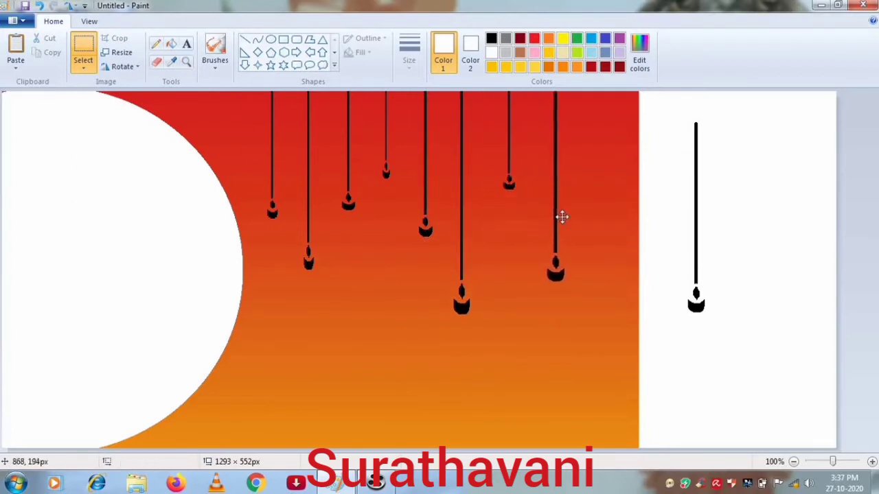
pyautogui.moveTo(595, 357); pyautogui.dragTo(551, 347)
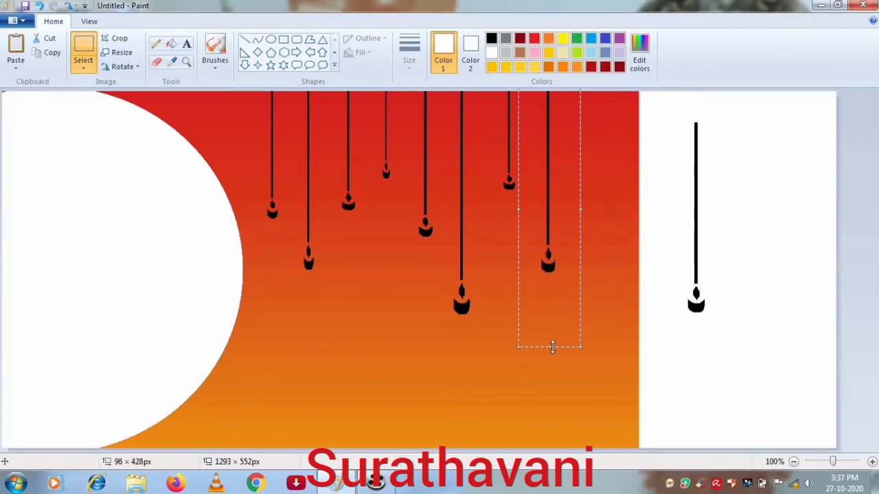
pyautogui.hotkey('ctrl', 'v')
pyautogui.moveTo(61, 312); pyautogui.dragTo(622, 304)
pyautogui.moveTo(606, 361); pyautogui.dragTo(602, 493)
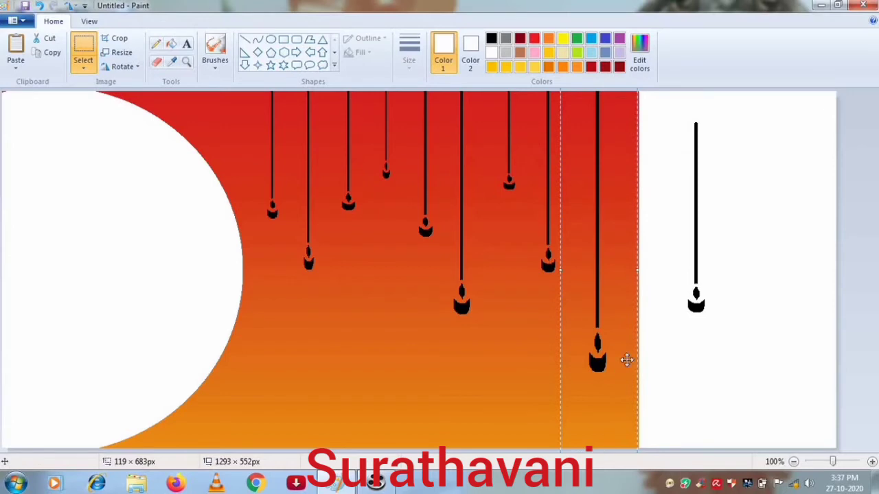
pyautogui.moveTo(638, 270); pyautogui.dragTo(620, 281)
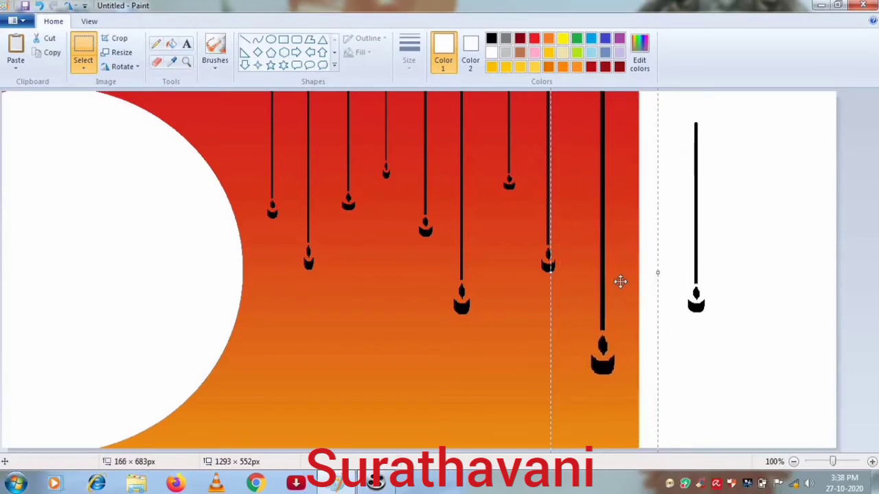
# - Select the original lamp on the blank white area in a region about 93 × 371 px and delete it
pyautogui.click(701, 206)
pyautogui.moveTo(663, 96); pyautogui.dragTo(725, 339)
pyautogui.press('Delete')
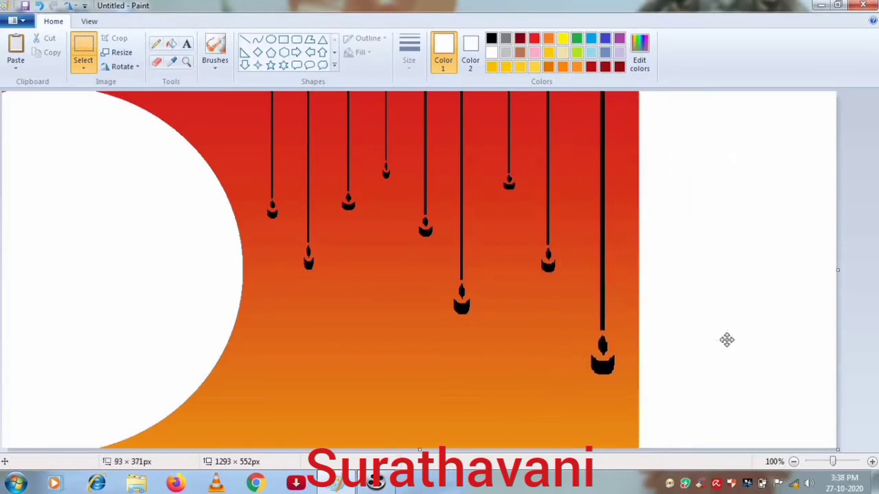
# - With the Curve tool, draw a thick gold teardrop rim on the blank white area, pointed on the side away from the gradient
pyautogui.click(257, 40)
pyautogui.click(492, 67)
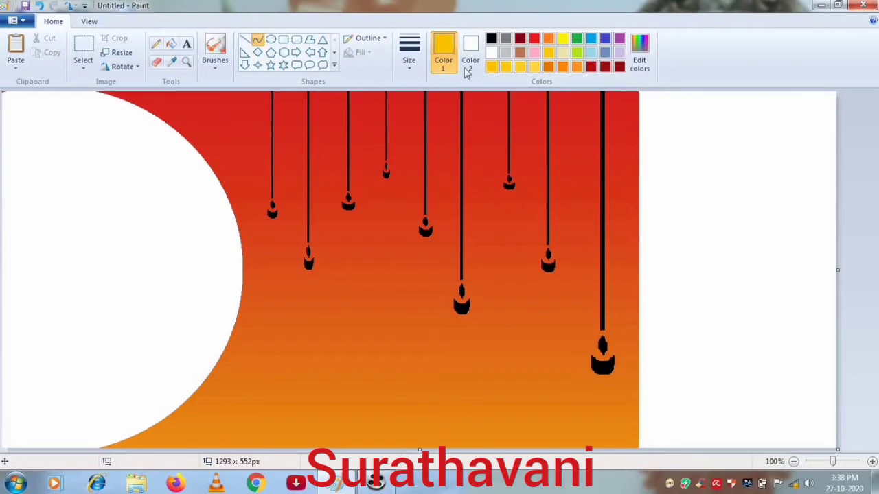
pyautogui.click(409, 52)
pyautogui.click(424, 164)
pyautogui.moveTo(797, 237)
pyautogui.mouseDown()
pyautogui.moveTo(687, 236)
pyautogui.moveTo(727, 249)
pyautogui.moveTo(717, 259)
pyautogui.moveTo(683, 229)
pyautogui.moveTo(792, 236)
pyautogui.mouseUp()
pyautogui.moveTo(741, 228); pyautogui.dragTo(712, 213)
pyautogui.click(764, 237)
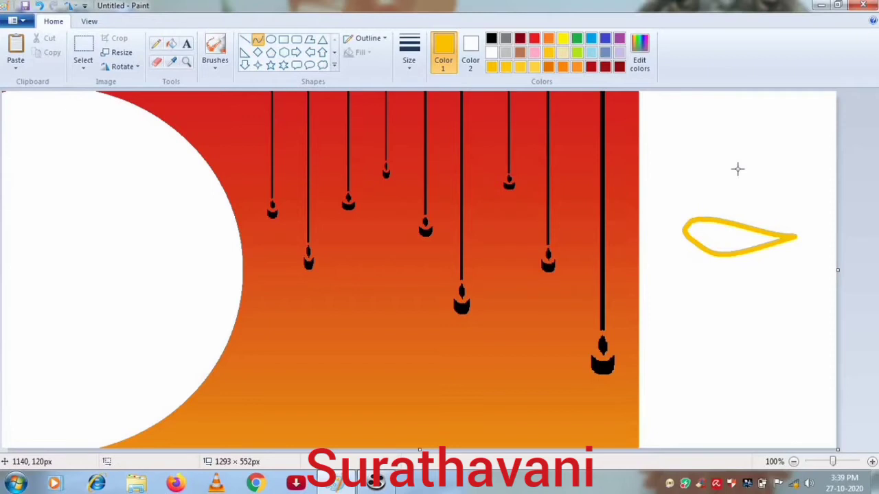
# - Erase the rounded end of the gold teardrop and redraw it with a smoother gold curve joining both sides
pyautogui.click(156, 61)
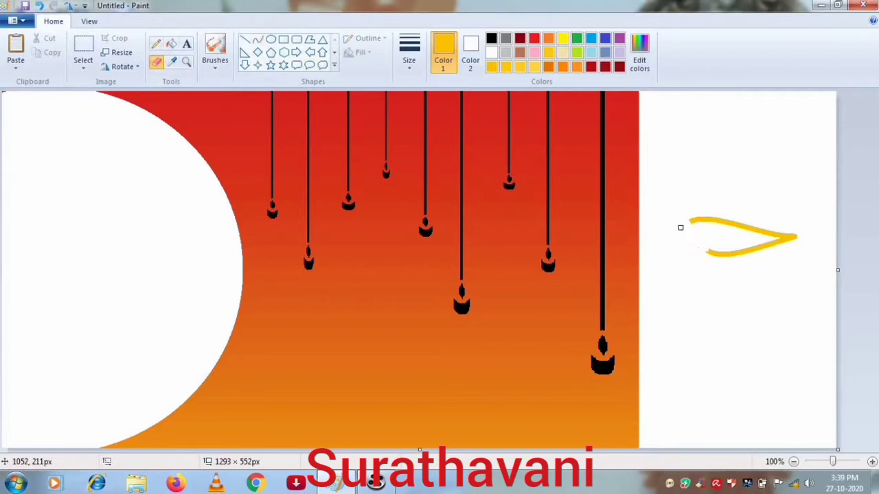
pyautogui.click(257, 39)
pyautogui.moveTo(708, 253); pyautogui.dragTo(689, 220)
pyautogui.moveTo(693, 237)
pyautogui.mouseDown()
pyautogui.moveTo(684, 243)
pyautogui.moveTo(673, 233)
pyautogui.moveTo(694, 249)
pyautogui.moveTo(691, 221)
pyautogui.moveTo(682, 227)
pyautogui.mouseUp()
pyautogui.hotkey('ctrl', 'z')
pyautogui.click(664, 187)
pyautogui.click(737, 302)
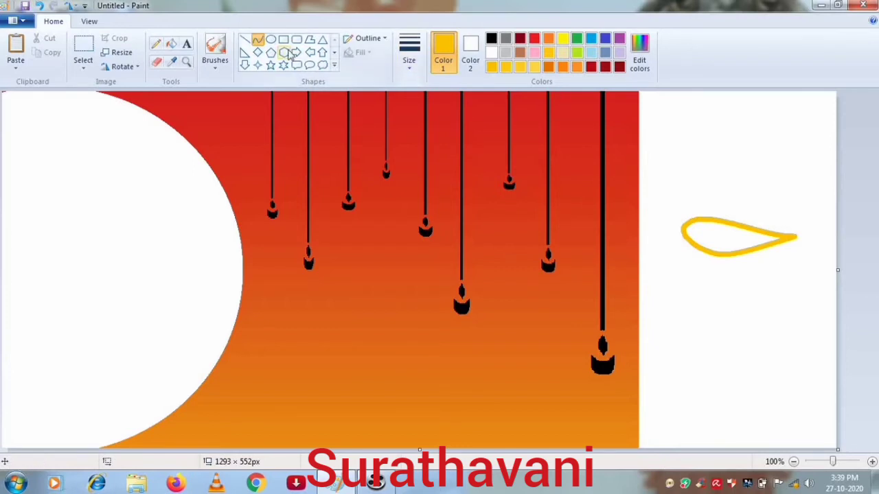
# - Draw the lamp's bowl beneath the gold rim with thinner black curves running from its rounded end to its pointed tip
pyautogui.click(490, 38)
pyautogui.click(409, 51)
pyautogui.click(417, 112)
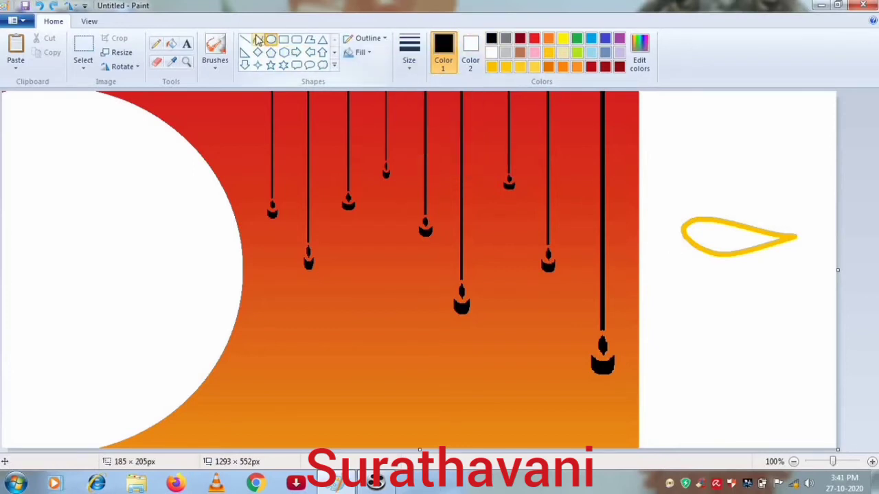
pyautogui.moveTo(680, 231)
pyautogui.mouseDown()
pyautogui.moveTo(705, 275)
pyautogui.moveTo(669, 262)
pyautogui.moveTo(744, 276)
pyautogui.mouseUp()
pyautogui.click(764, 295)
pyautogui.moveTo(726, 276); pyautogui.dragTo(796, 237)
pyautogui.click(757, 287)
pyautogui.moveTo(767, 268)
pyautogui.mouseDown()
pyautogui.moveTo(796, 237)
pyautogui.moveTo(772, 262)
pyautogui.mouseUp()
pyautogui.click(767, 264)
pyautogui.hotkey('ctrl', 'z')
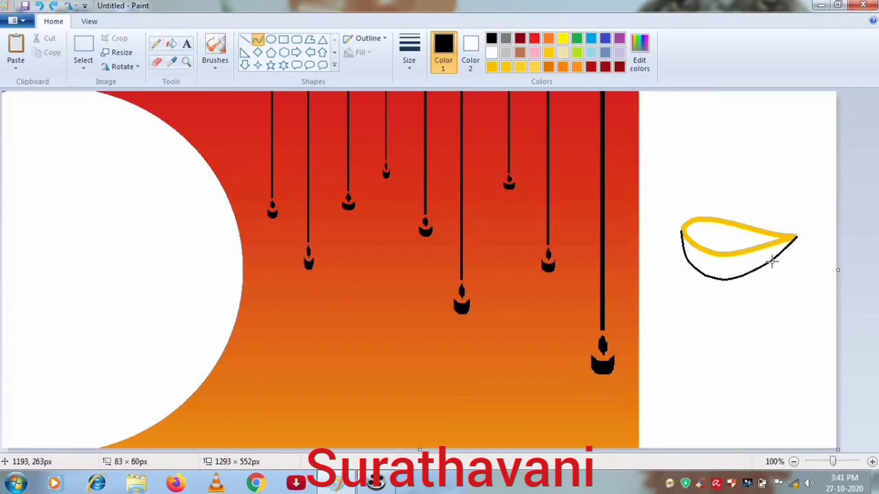
pyautogui.click(772, 261)
pyautogui.click(794, 325)
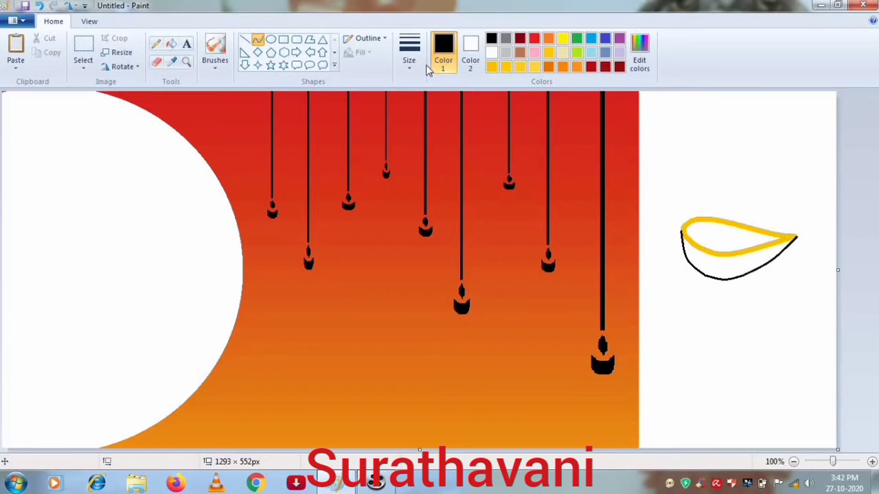
# - Draw a narrow black flame outline with curves just above the lamp's pointed tip
pyautogui.moveTo(794, 234)
pyautogui.mouseDown()
pyautogui.moveTo(791, 184)
pyautogui.moveTo(784, 220)
pyautogui.moveTo(798, 223)
pyautogui.moveTo(793, 186)
pyautogui.moveTo(803, 214)
pyautogui.mouseUp()
pyautogui.click(798, 194)
pyautogui.click(819, 186)
pyautogui.click(819, 241)
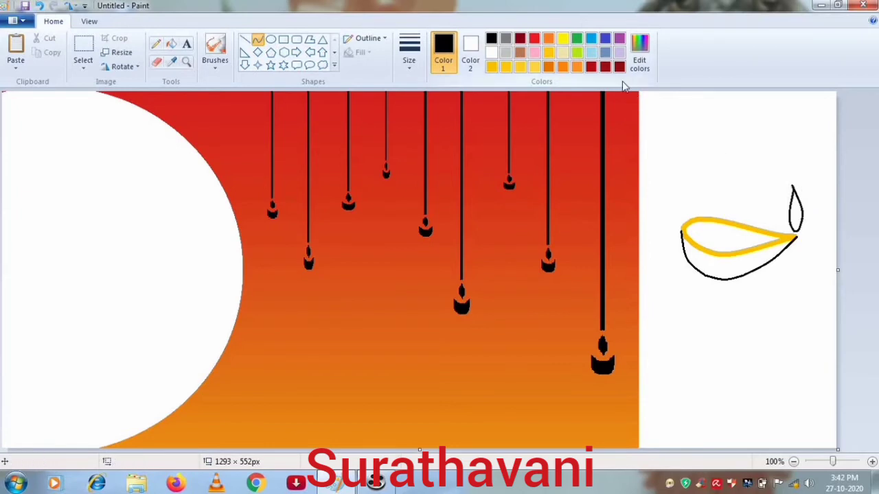
# - Recolor the black bowl and flame outlines gray with the Fill tool
pyautogui.click(505, 37)
pyautogui.click(171, 43)
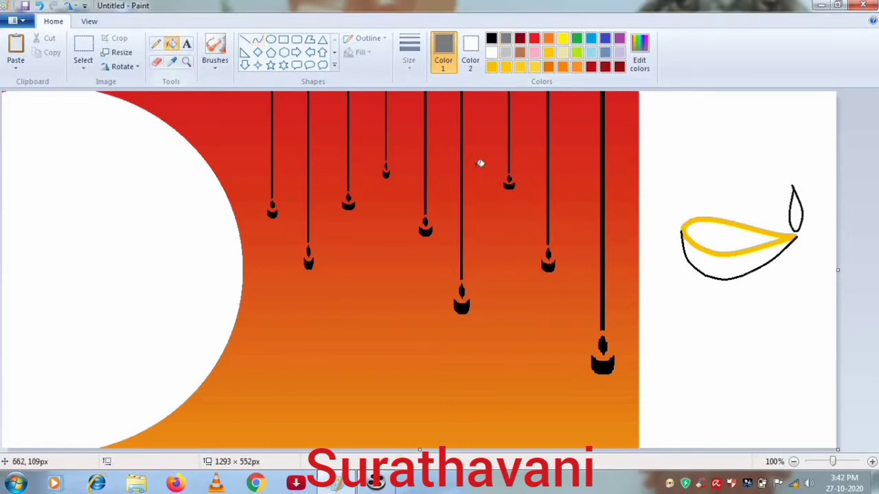
pyautogui.click(702, 271)
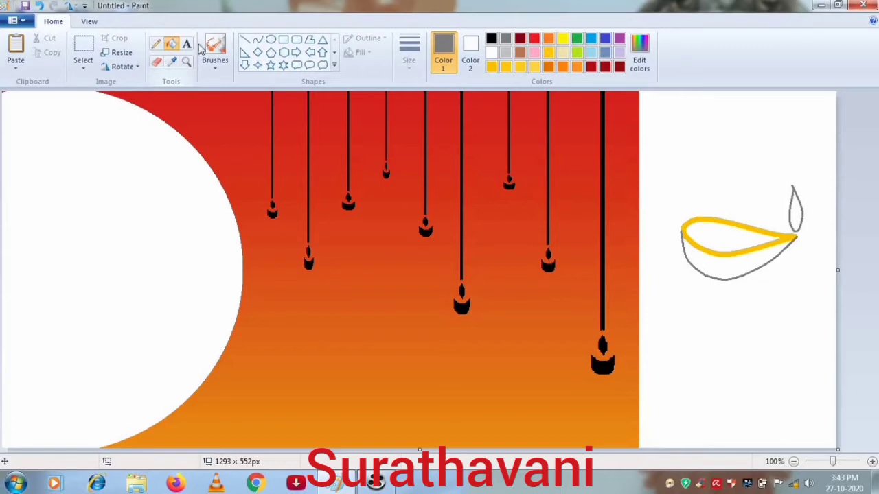
# - Sample red from the top of the gradient and shade the rounded end inside the gold rim using the Pencil at its thickest size
pyautogui.click(156, 44)
pyautogui.click(172, 60)
pyautogui.click(255, 108)
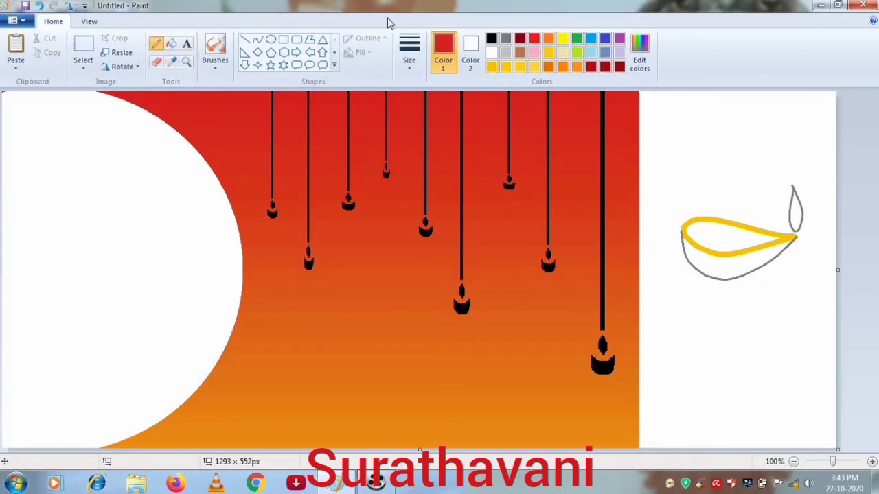
pyautogui.click(414, 65)
pyautogui.click(439, 169)
pyautogui.moveTo(692, 227)
pyautogui.mouseDown()
pyautogui.moveTo(689, 233)
pyautogui.moveTo(709, 240)
pyautogui.mouseUp()
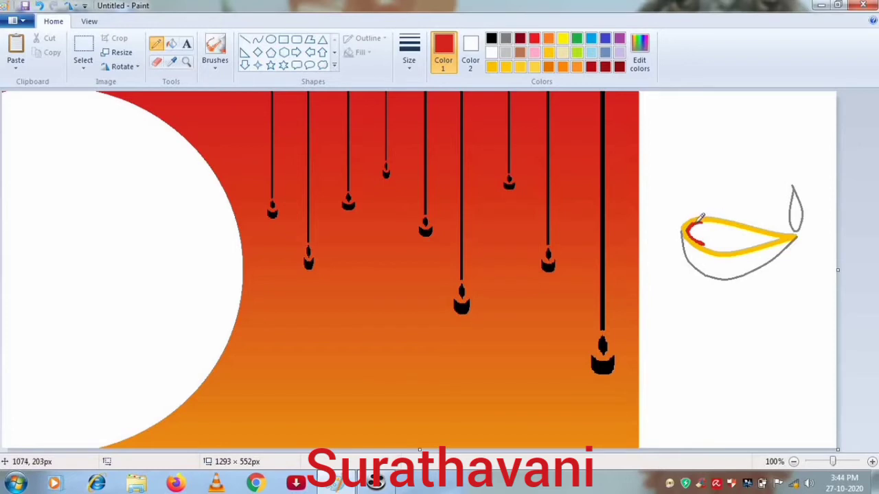
pyautogui.moveTo(699, 222)
pyautogui.mouseDown()
pyautogui.moveTo(692, 236)
pyautogui.moveTo(708, 217)
pyautogui.mouseUp()
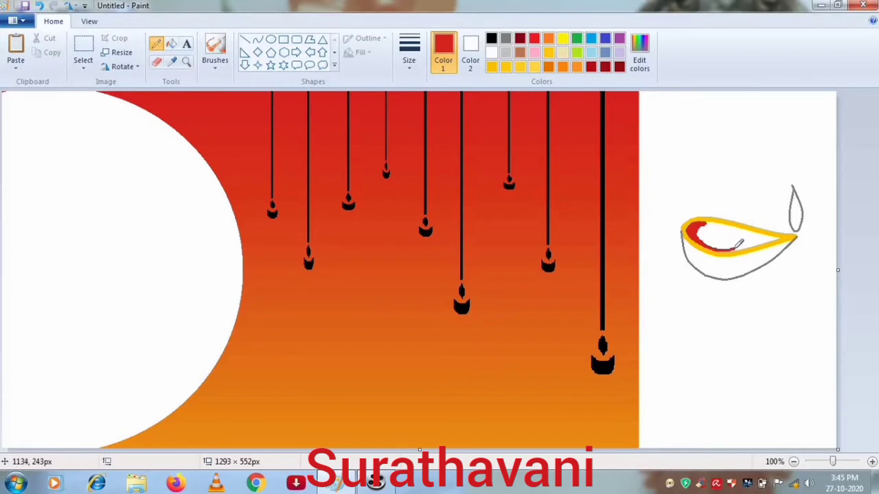
pyautogui.moveTo(726, 245)
pyautogui.mouseDown()
pyautogui.moveTo(740, 242)
pyautogui.moveTo(721, 242)
pyautogui.mouseUp()
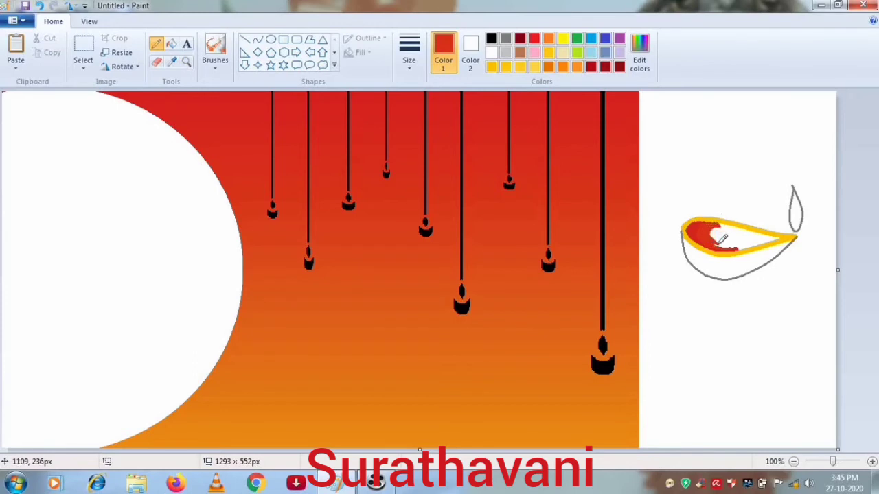
pyautogui.moveTo(722, 238)
pyautogui.mouseDown()
pyautogui.moveTo(745, 247)
pyautogui.moveTo(721, 238)
pyautogui.moveTo(727, 225)
pyautogui.moveTo(703, 220)
pyautogui.moveTo(743, 236)
pyautogui.moveTo(730, 223)
pyautogui.moveTo(715, 235)
pyautogui.moveTo(720, 225)
pyautogui.moveTo(722, 239)
pyautogui.moveTo(718, 225)
pyautogui.moveTo(741, 248)
pyautogui.mouseUp()
# - Sample progressively more orange tones from lower in the gradient and extend the shading through the middle of the gold rim
pyautogui.click(171, 61)
pyautogui.click(251, 210)
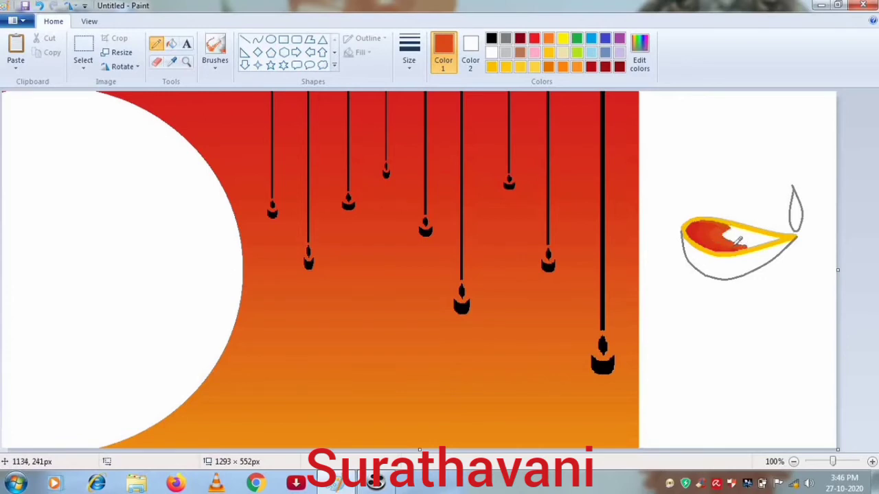
pyautogui.click(172, 62)
pyautogui.click(574, 343)
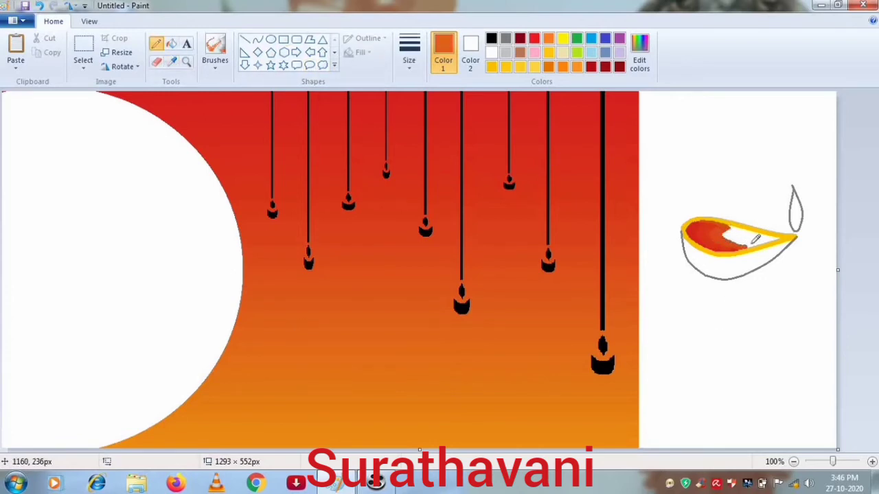
pyautogui.moveTo(754, 240)
pyautogui.mouseDown()
pyautogui.moveTo(731, 241)
pyautogui.moveTo(733, 229)
pyautogui.mouseUp()
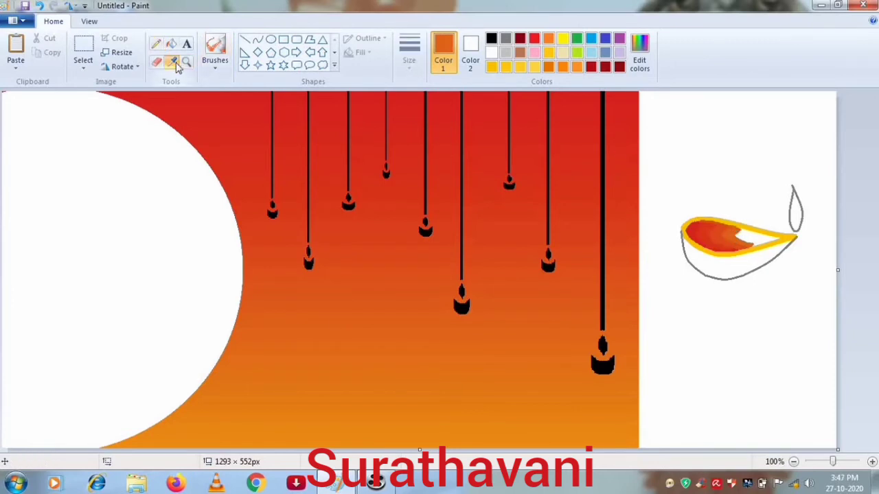
pyautogui.moveTo(757, 240); pyautogui.dragTo(750, 230)
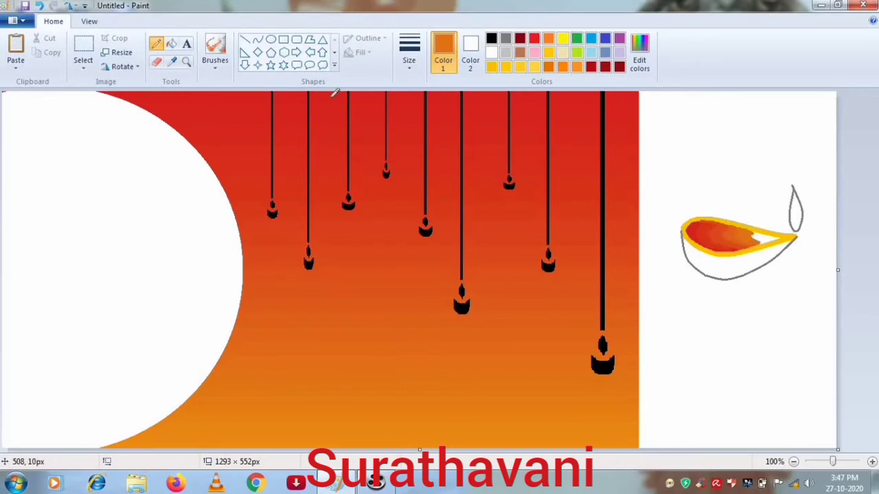
# - Sample lighter oranges from near the bottom of the gradient and shade the remaining area inside the rim up to its tip
pyautogui.click(173, 62)
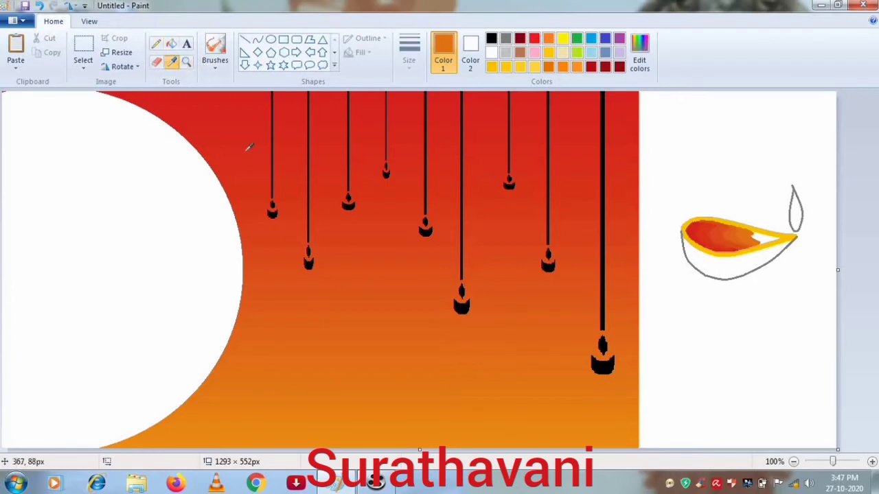
pyautogui.click(445, 395)
pyautogui.moveTo(762, 240)
pyautogui.mouseDown()
pyautogui.moveTo(755, 231)
pyautogui.moveTo(761, 239)
pyautogui.mouseUp()
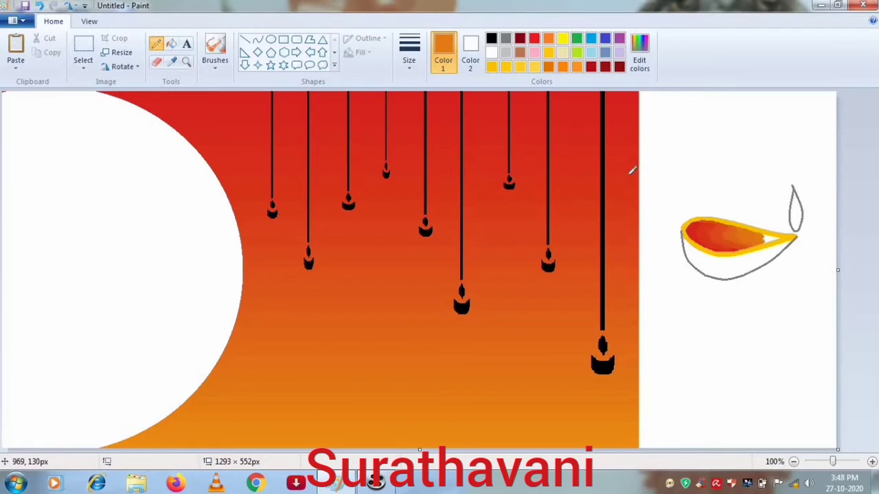
pyautogui.click(173, 62)
pyautogui.click(386, 428)
pyautogui.moveTo(782, 233); pyautogui.dragTo(772, 236)
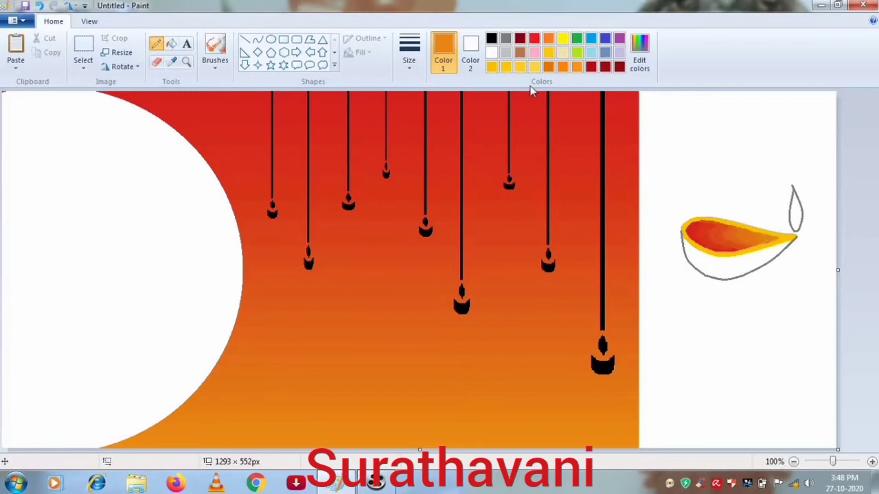
# - Color the lamp's flame with the Pencil, using gold for the main body and orange for shading near its base
pyautogui.click(172, 62)
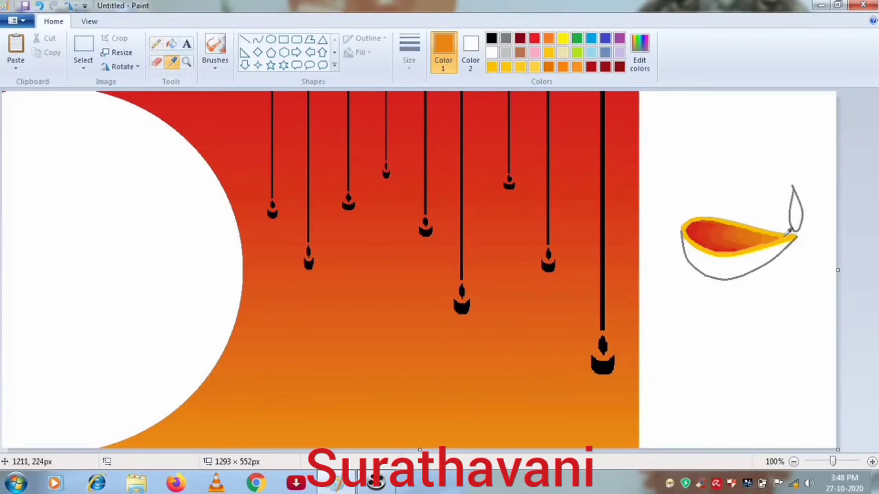
pyautogui.click(790, 235)
pyautogui.moveTo(793, 185)
pyautogui.mouseDown()
pyautogui.moveTo(808, 219)
pyautogui.moveTo(796, 188)
pyautogui.moveTo(801, 222)
pyautogui.moveTo(798, 192)
pyautogui.moveTo(796, 211)
pyautogui.mouseUp()
pyautogui.click(173, 62)
pyautogui.click(778, 230)
pyautogui.click(492, 65)
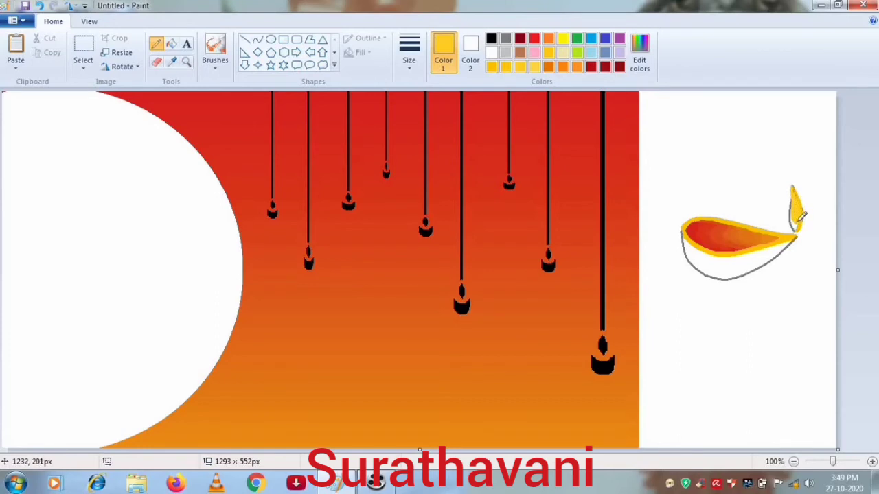
pyautogui.click(548, 38)
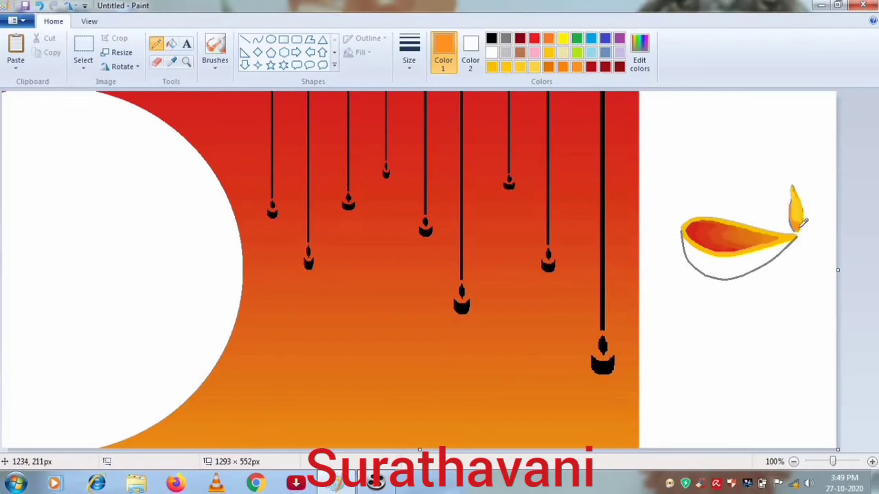
# - Shade the flame's edge and base with dark red and orange, and highlight its body with light gold
pyautogui.click(604, 66)
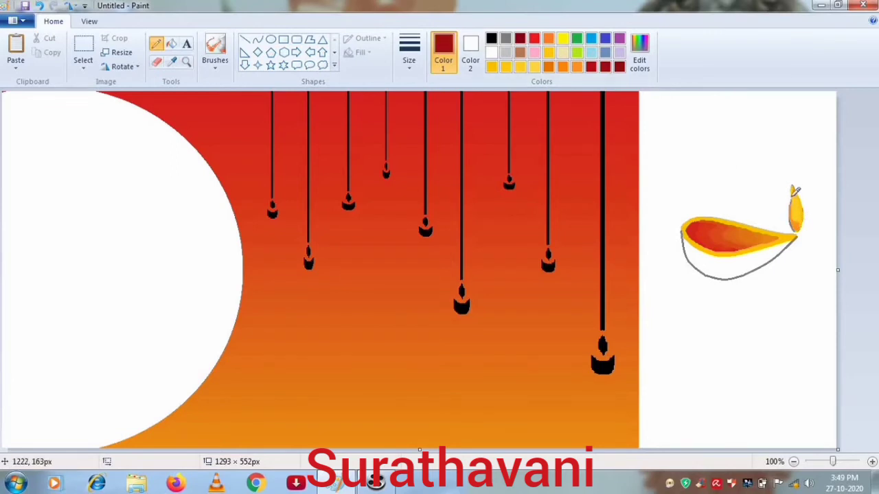
pyautogui.moveTo(792, 229); pyautogui.dragTo(794, 227)
pyautogui.click(578, 67)
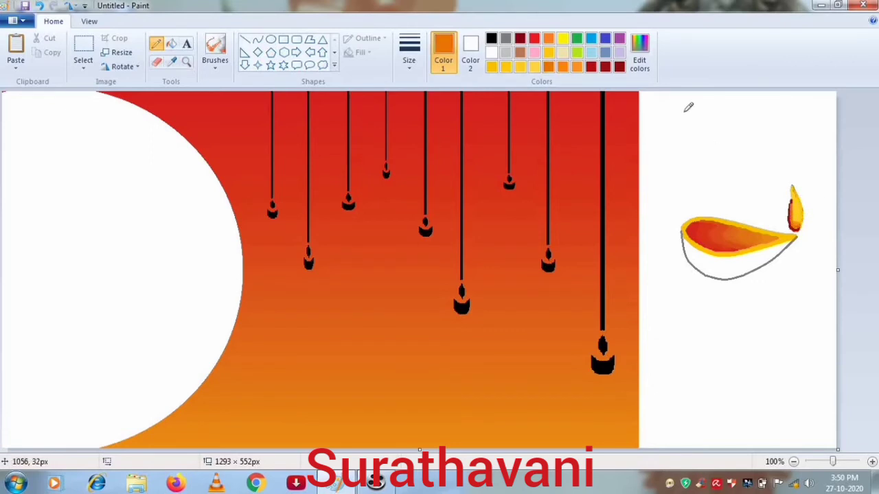
pyautogui.click(506, 66)
pyautogui.moveTo(792, 191); pyautogui.dragTo(798, 224)
pyautogui.click(534, 67)
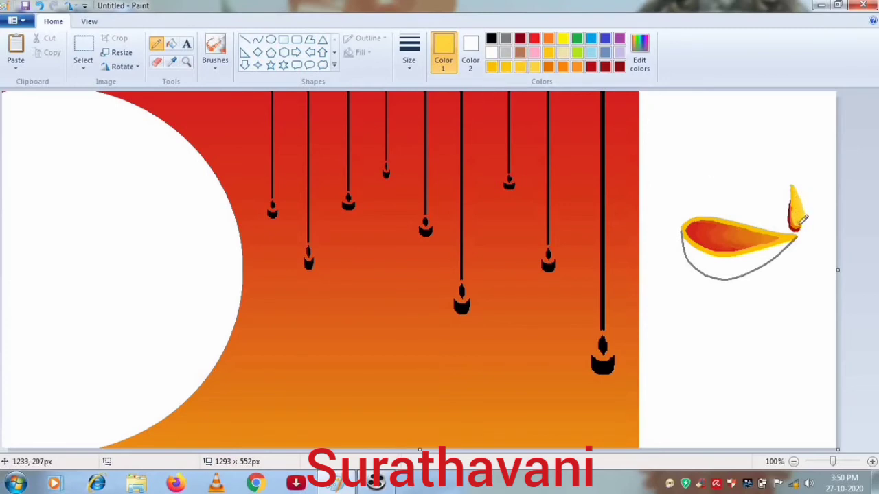
# - Shade the rounded end inside the rim and the matching outer end of the lamp bowl with dark red
pyautogui.click(520, 39)
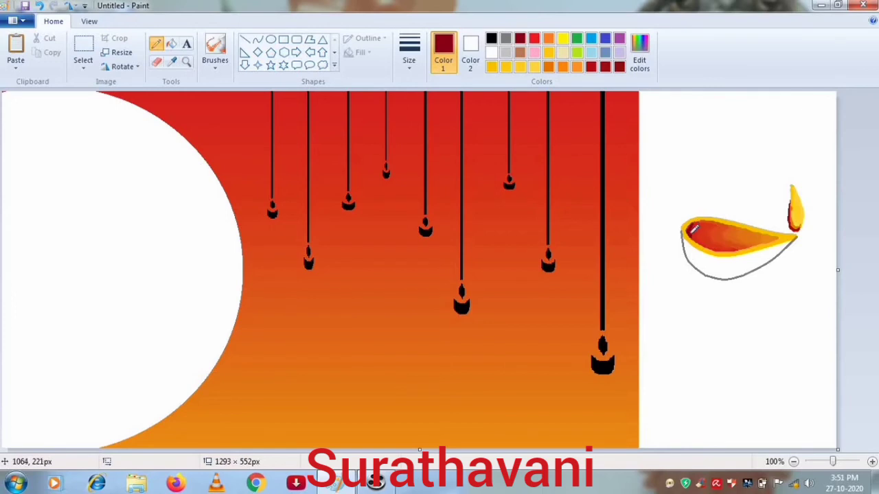
pyautogui.moveTo(695, 236)
pyautogui.mouseDown()
pyautogui.moveTo(684, 249)
pyautogui.moveTo(694, 267)
pyautogui.moveTo(687, 236)
pyautogui.mouseUp()
pyautogui.moveTo(689, 242); pyautogui.dragTo(694, 253)
pyautogui.moveTo(683, 233)
pyautogui.mouseDown()
pyautogui.moveTo(684, 251)
pyautogui.moveTo(683, 239)
pyautogui.mouseUp()
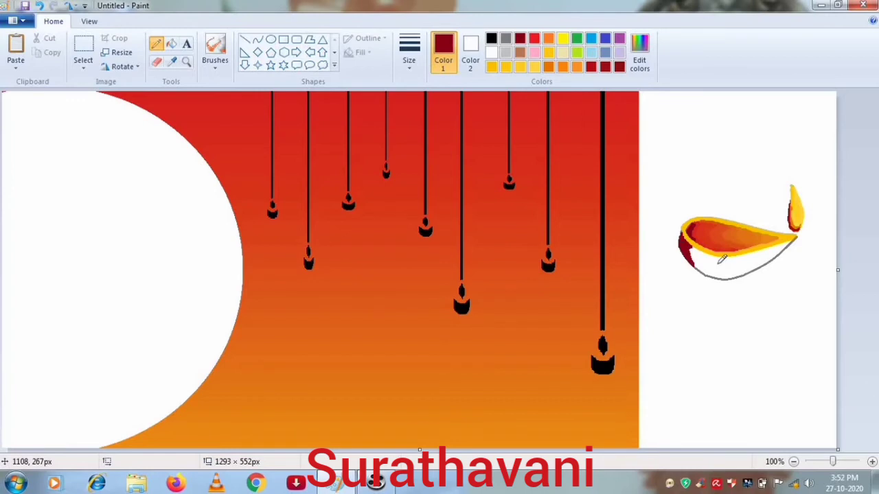
# - Brighten the dark red in small increments and extend the outer bowl's shading inward from its rounded end
pyautogui.click(639, 52)
pyautogui.click(577, 237)
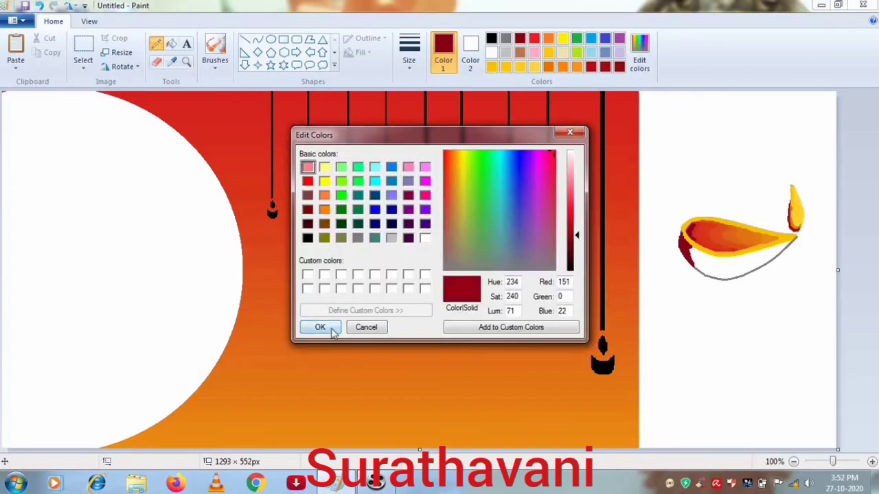
pyautogui.click(329, 327)
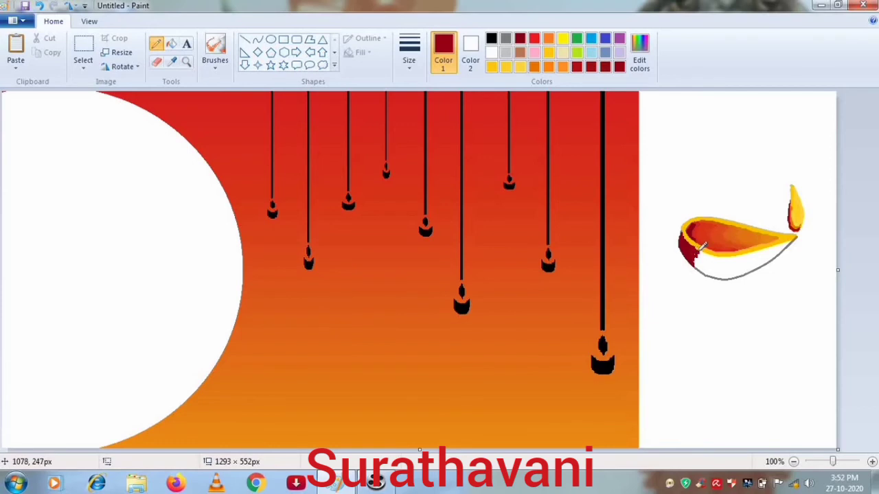
pyautogui.moveTo(697, 252)
pyautogui.mouseDown()
pyautogui.moveTo(696, 274)
pyautogui.moveTo(698, 245)
pyautogui.mouseUp()
pyautogui.click(639, 52)
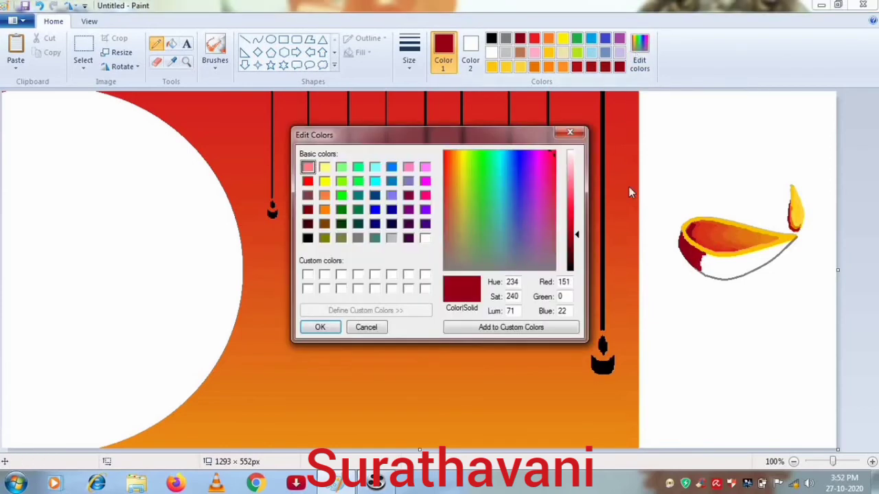
pyautogui.click(578, 235)
pyautogui.click(321, 328)
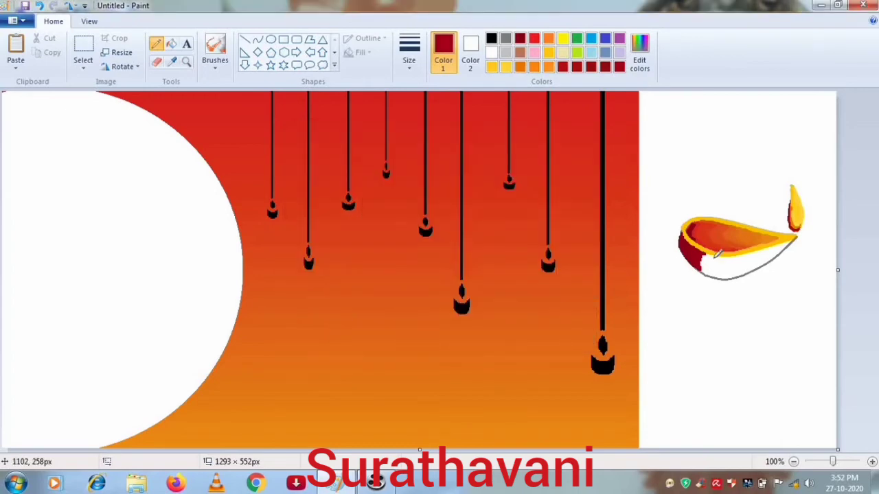
pyautogui.moveTo(720, 252)
pyautogui.mouseDown()
pyautogui.moveTo(707, 264)
pyautogui.moveTo(722, 278)
pyautogui.mouseUp()
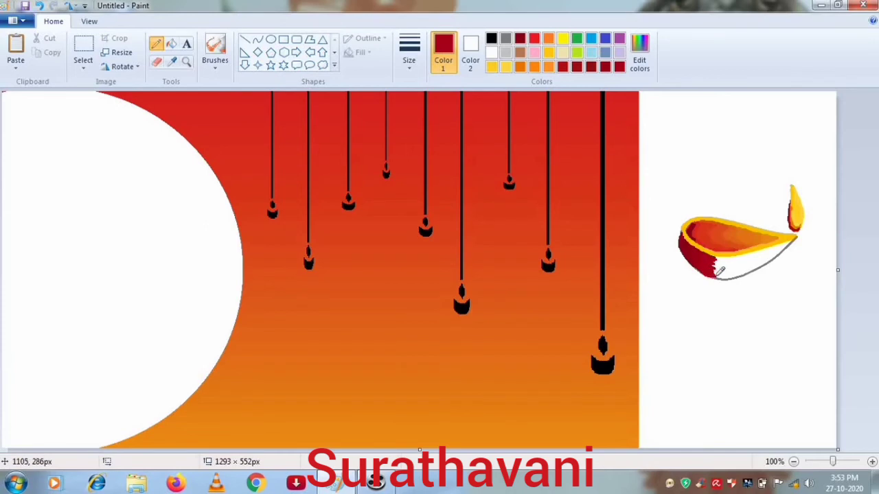
# - Mix slightly brighter reds and continue the shading across the middle of the outer bowl
pyautogui.click(639, 54)
pyautogui.click(320, 327)
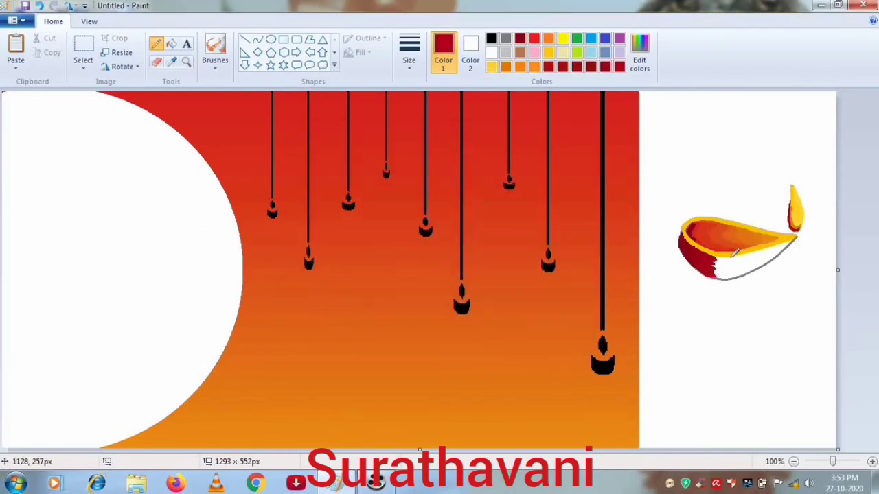
pyautogui.moveTo(713, 257)
pyautogui.mouseDown()
pyautogui.moveTo(738, 251)
pyautogui.moveTo(718, 263)
pyautogui.moveTo(739, 259)
pyautogui.moveTo(721, 265)
pyautogui.moveTo(740, 271)
pyautogui.moveTo(716, 271)
pyautogui.mouseUp()
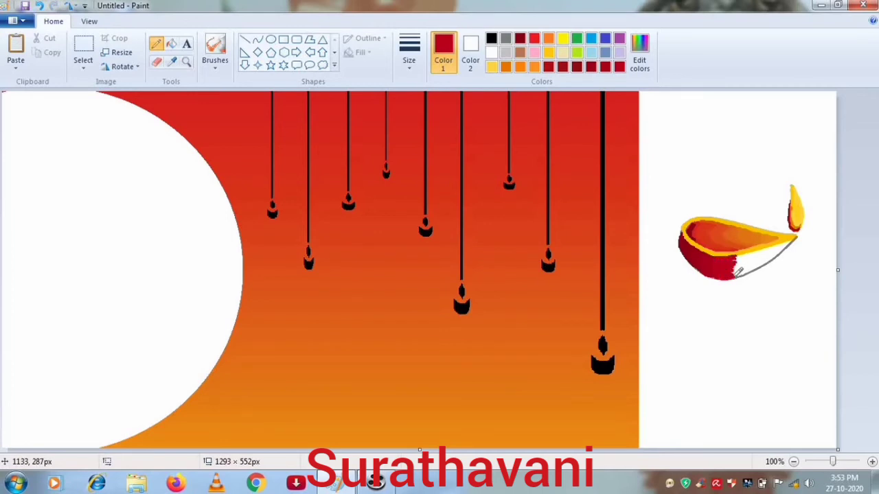
pyautogui.click(639, 51)
pyautogui.click(577, 229)
pyautogui.click(316, 327)
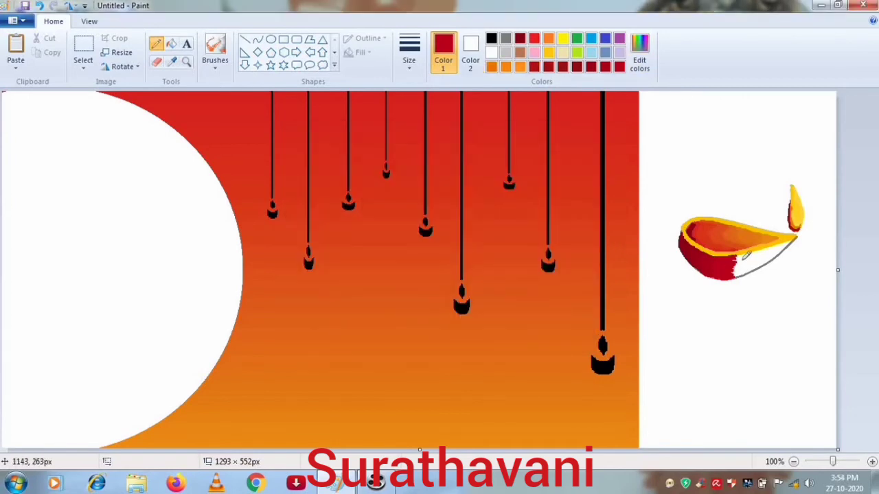
pyautogui.moveTo(745, 254)
pyautogui.mouseDown()
pyautogui.moveTo(737, 247)
pyautogui.moveTo(738, 258)
pyautogui.moveTo(745, 253)
pyautogui.moveTo(738, 272)
pyautogui.moveTo(758, 263)
pyautogui.moveTo(763, 243)
pyautogui.mouseUp()
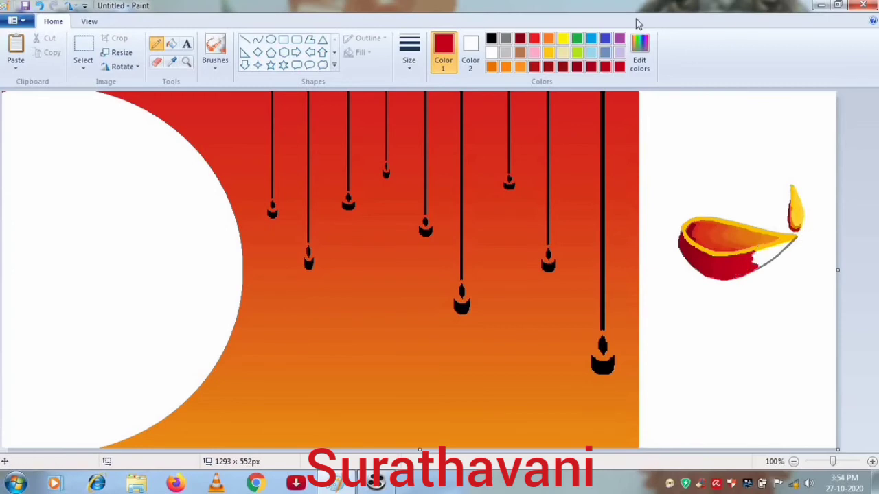
# - Raise the red's luminosity further, up to RGB 225, 0, 34, and shade the outer bowl toward its pointed end
pyautogui.click(639, 48)
pyautogui.moveTo(571, 230); pyautogui.dragTo(571, 221)
pyautogui.click(328, 327)
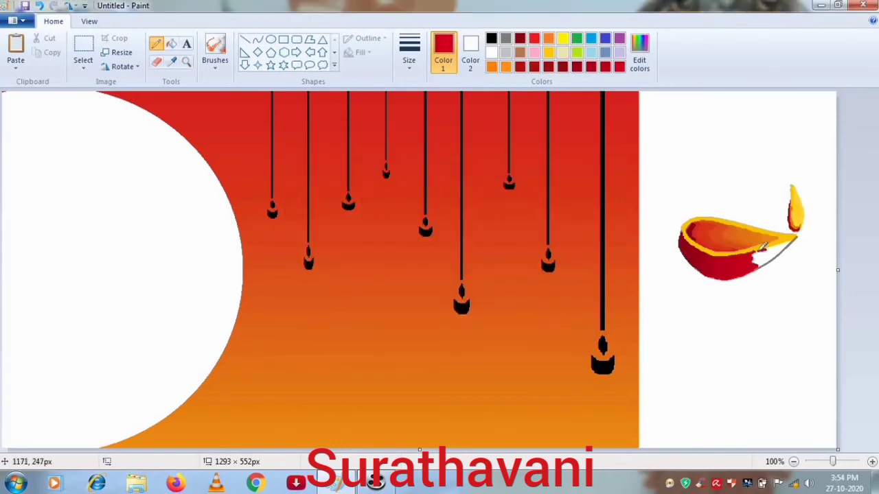
pyautogui.moveTo(762, 248)
pyautogui.mouseDown()
pyautogui.moveTo(755, 257)
pyautogui.moveTo(769, 257)
pyautogui.mouseUp()
pyautogui.click(640, 48)
pyautogui.moveTo(575, 226); pyautogui.dragTo(575, 218)
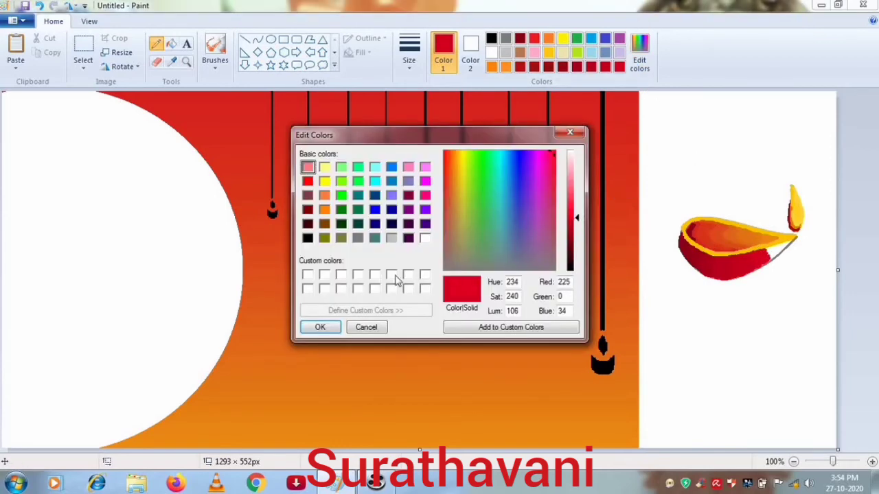
pyautogui.click(329, 327)
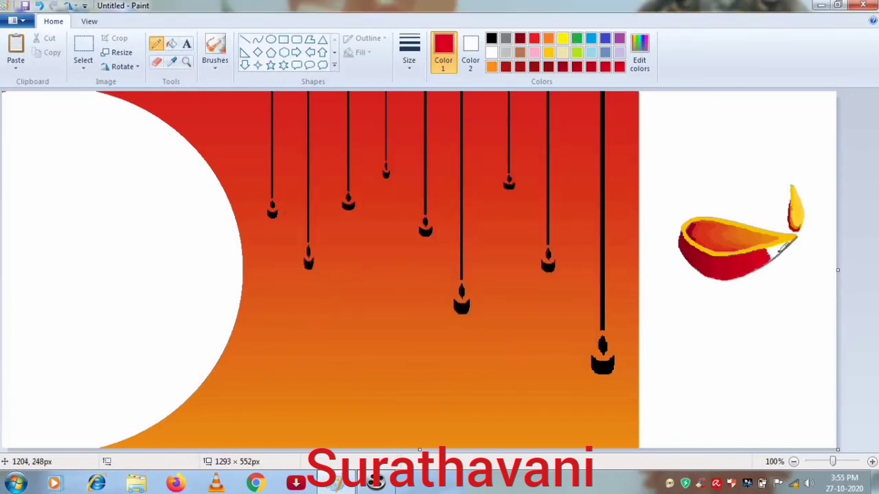
pyautogui.moveTo(781, 245); pyautogui.dragTo(771, 241)
# - Color the bowl's remaining pointed tip with a brighter red and add dark red shading below the rim
pyautogui.click(639, 60)
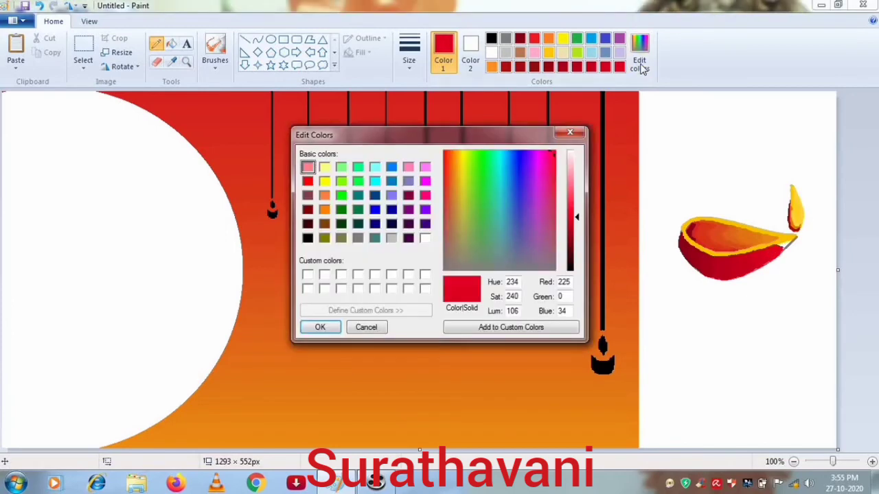
pyautogui.click(577, 215)
pyautogui.click(320, 326)
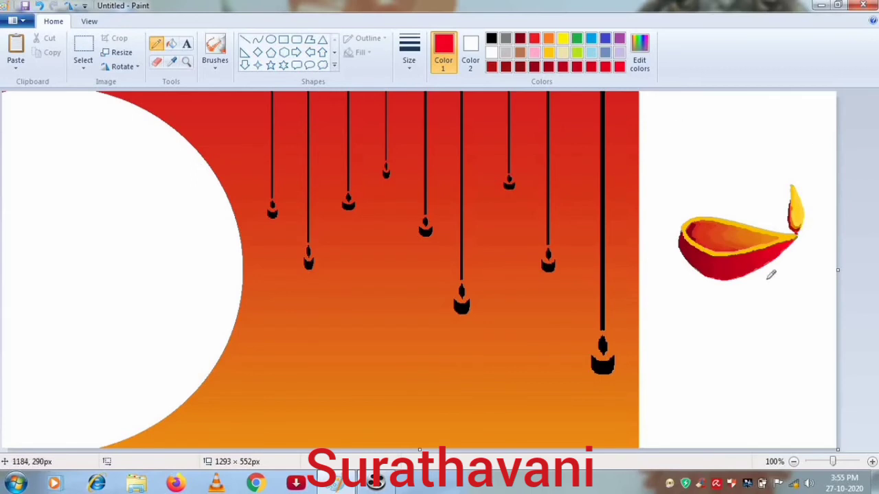
pyautogui.click(506, 66)
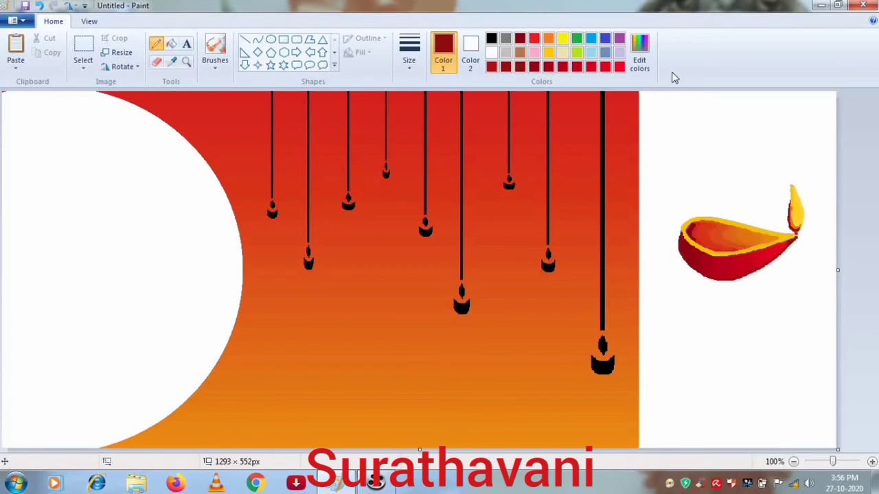
# - Draw thin white curved lines along the lower part of the bowl with the Curve tool at its thinnest size
pyautogui.click(491, 53)
pyautogui.click(257, 39)
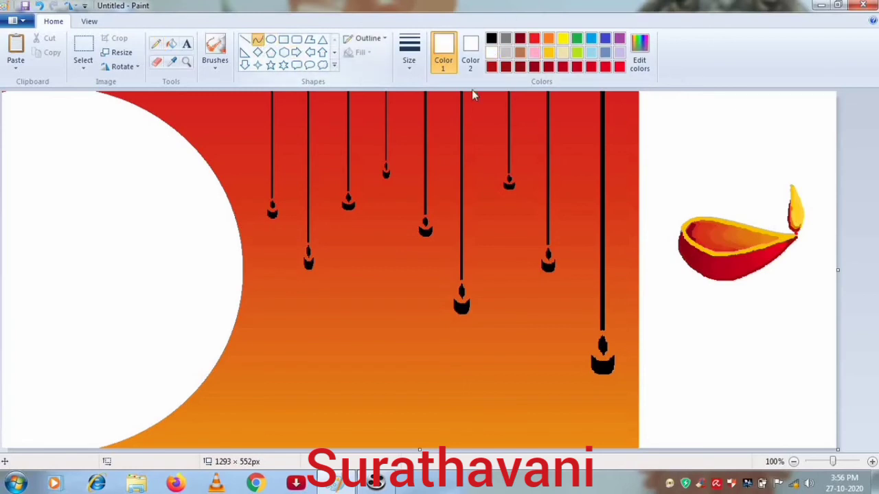
pyautogui.click(409, 52)
pyautogui.click(439, 87)
pyautogui.moveTo(680, 251)
pyautogui.mouseDown()
pyautogui.moveTo(768, 259)
pyautogui.moveTo(707, 272)
pyautogui.moveTo(681, 256)
pyautogui.moveTo(767, 264)
pyautogui.moveTo(709, 276)
pyautogui.mouseUp()
pyautogui.click(772, 263)
pyautogui.click(796, 261)
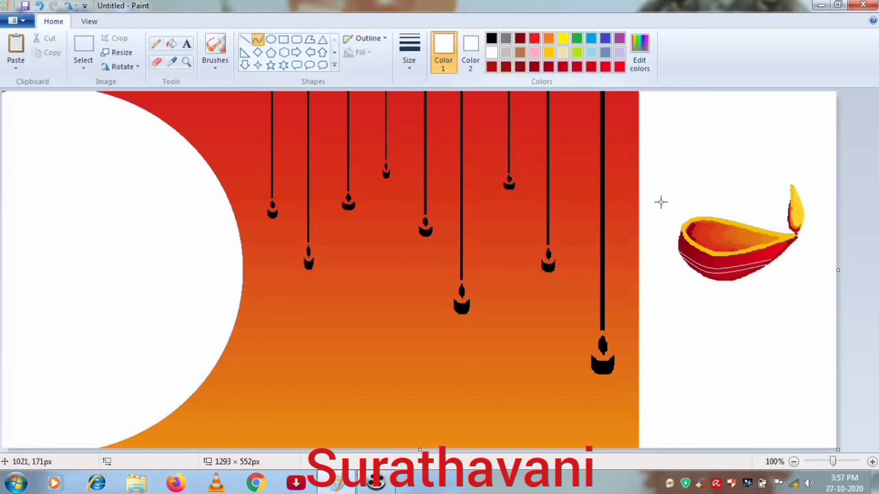
# - Draw a row of small white arches between the curved lines and the gold rim using the Curve tool
pyautogui.moveTo(677, 233)
pyautogui.mouseDown()
pyautogui.moveTo(698, 263)
pyautogui.moveTo(726, 267)
pyautogui.moveTo(713, 272)
pyautogui.moveTo(777, 256)
pyautogui.mouseUp()
pyautogui.click(684, 248)
pyautogui.click(708, 261)
pyautogui.click(697, 255)
pyautogui.click(697, 255)
pyautogui.click(713, 267)
pyautogui.click(732, 257)
pyautogui.click(733, 258)
pyautogui.click(751, 257)
pyautogui.click(751, 255)
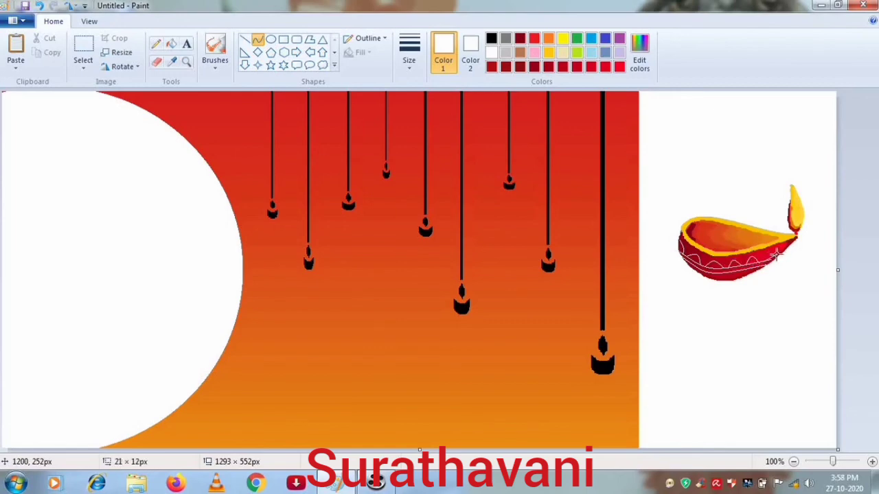
pyautogui.click(768, 251)
pyautogui.click(767, 250)
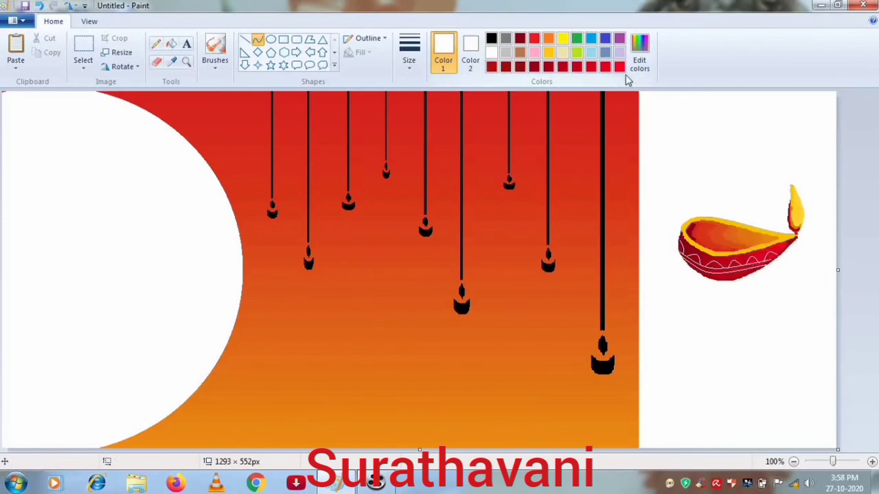
# - Decorate the bowl with small white dots around the arches and curved lines using a small brush
pyautogui.click(213, 69)
pyautogui.click(215, 87)
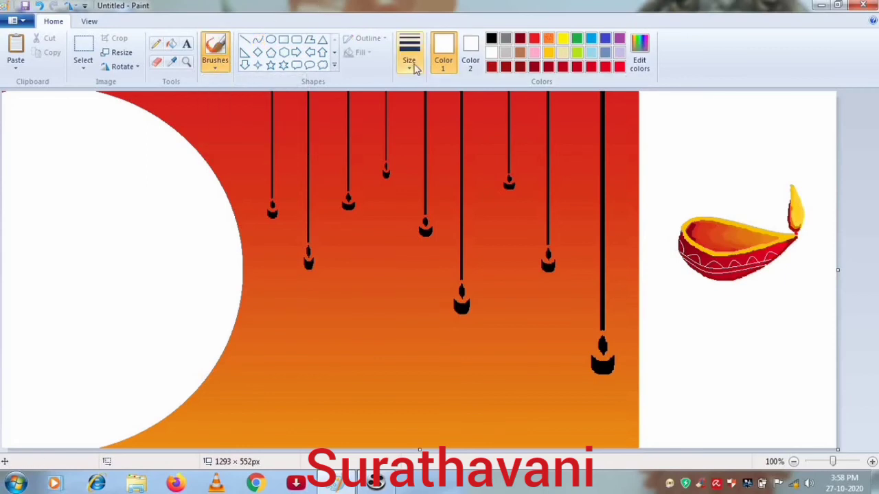
pyautogui.click(414, 67)
pyautogui.click(440, 168)
pyautogui.click(409, 54)
pyautogui.click(419, 146)
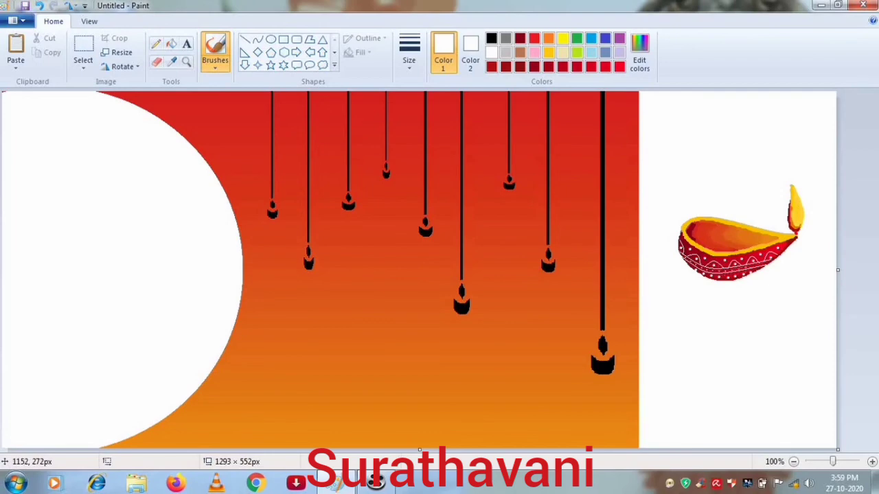
# - Fill the white half circle with light turquoise
pyautogui.click(590, 52)
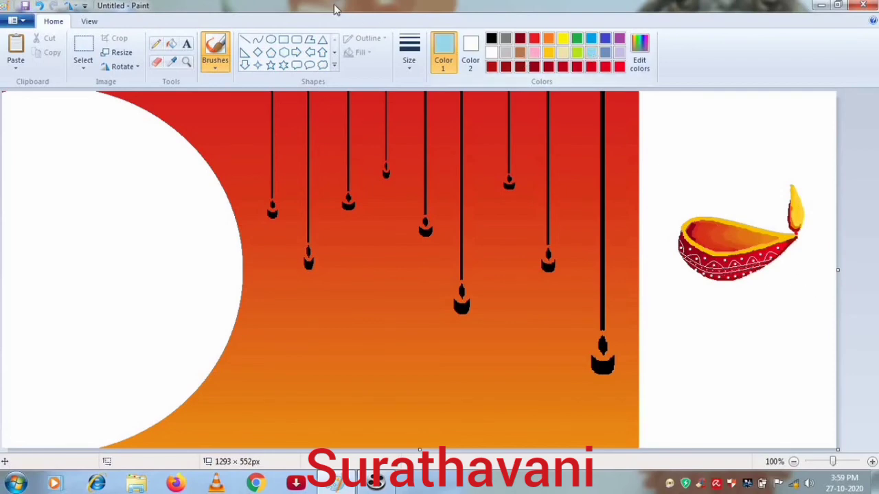
pyautogui.click(171, 43)
pyautogui.click(164, 151)
# - Move the colored lamp onto the half circle and enlarge its selection to about 467 × 470 px
pyautogui.click(84, 48)
pyautogui.moveTo(656, 126); pyautogui.dragTo(832, 304)
pyautogui.moveTo(760, 246); pyautogui.dragTo(114, 233)
pyautogui.moveTo(186, 292); pyautogui.dragTo(274, 374)
pyautogui.moveTo(231, 336); pyautogui.dragTo(201, 316)
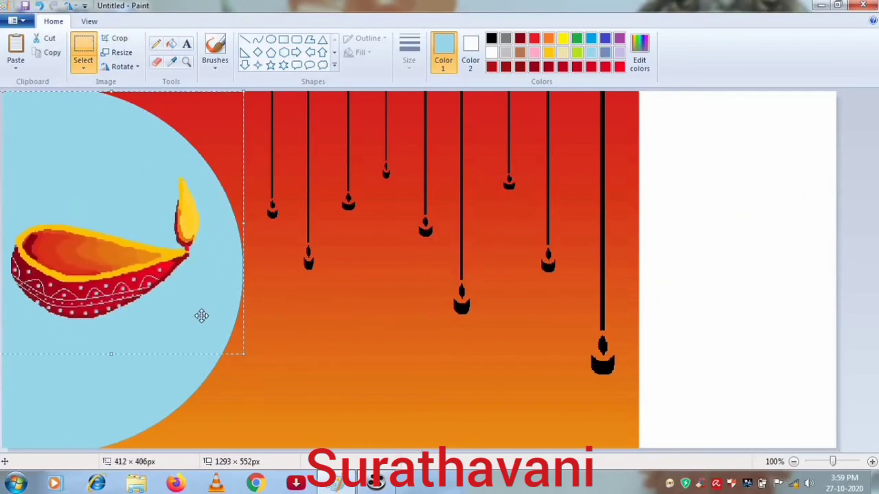
pyautogui.moveTo(244, 355); pyautogui.dragTo(278, 394)
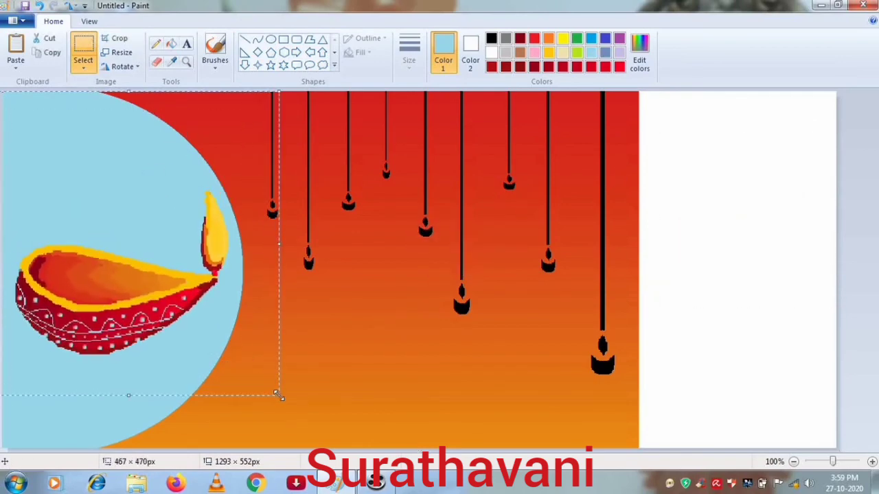
# - Mix a paler turquoise and refill the half circle behind the lamp, undoing any fill of the blank area beside the banner
pyautogui.click(639, 55)
pyautogui.click(315, 328)
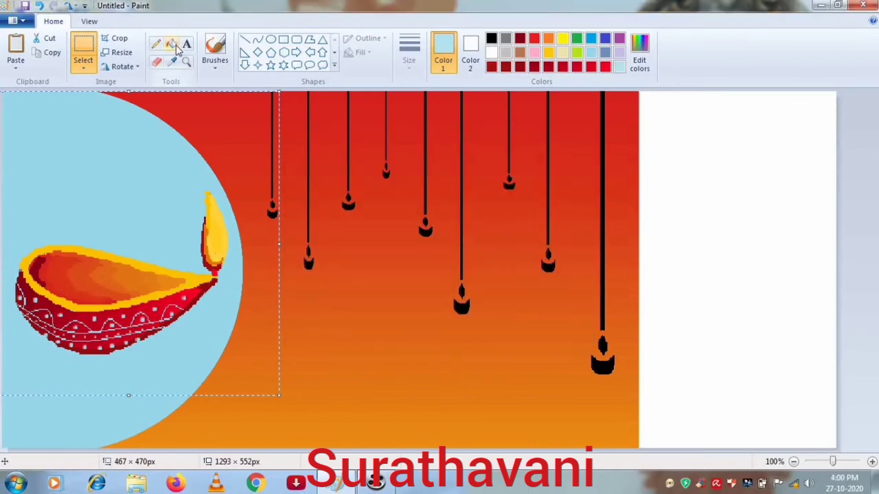
pyautogui.click(172, 44)
pyautogui.click(123, 204)
pyautogui.click(683, 252)
pyautogui.hotkey('ctrl', 'z')
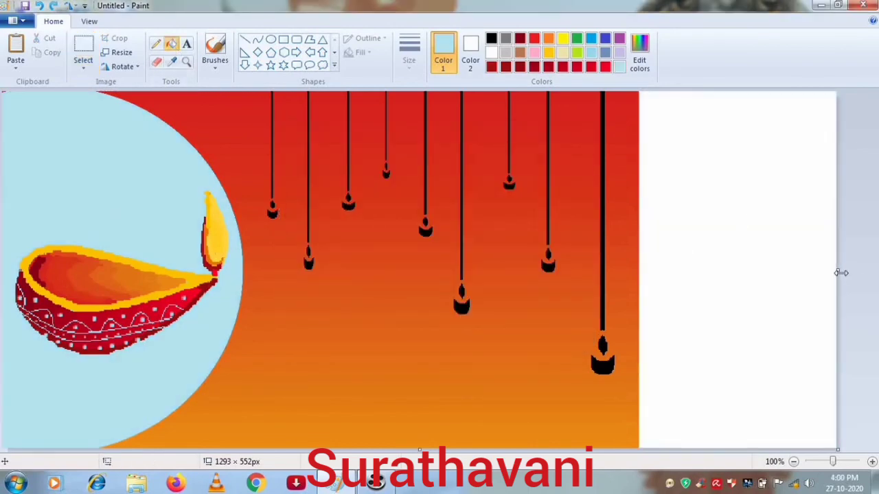
# - Scatter tiny white dots across the gradient background using the brush at its thinnest size
pyautogui.click(214, 55)
pyautogui.click(216, 83)
pyautogui.click(409, 54)
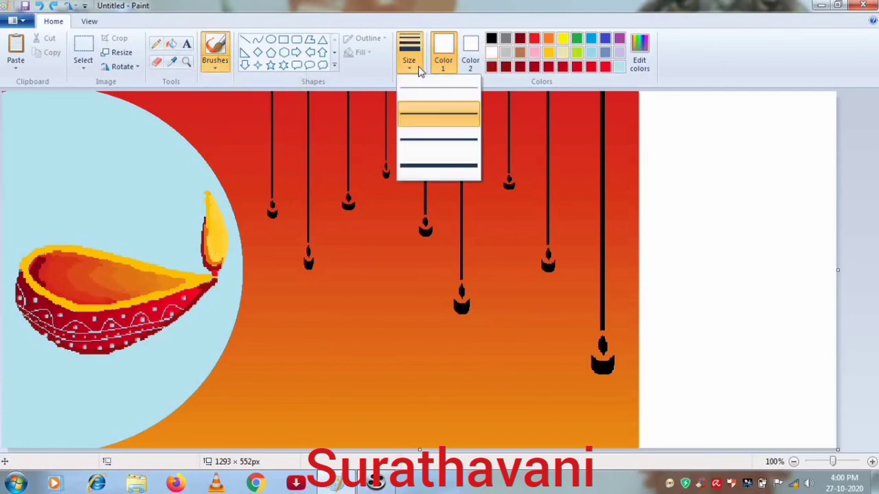
pyautogui.click(433, 87)
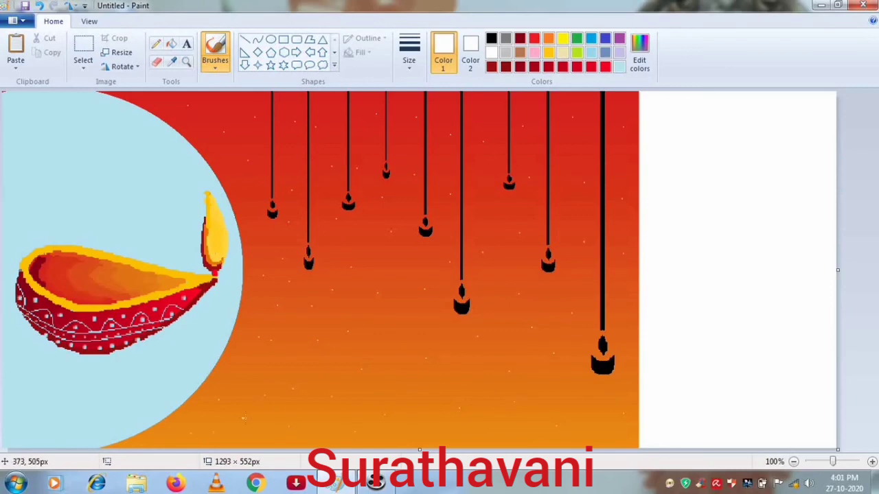
# - Scatter larger white dots across the gradient and trim the blank canvas area to leave 986 × 552 px
pyautogui.click(414, 69)
pyautogui.click(420, 141)
pyautogui.moveTo(839, 270); pyautogui.dragTo(640, 300)
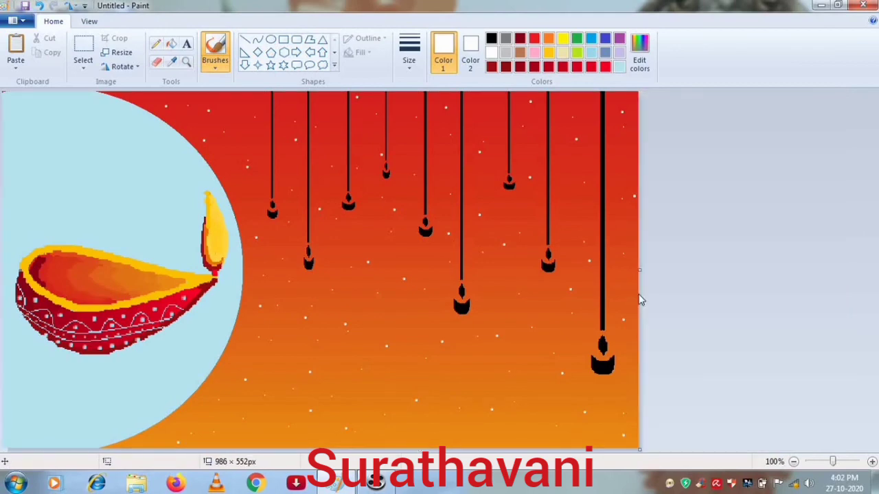